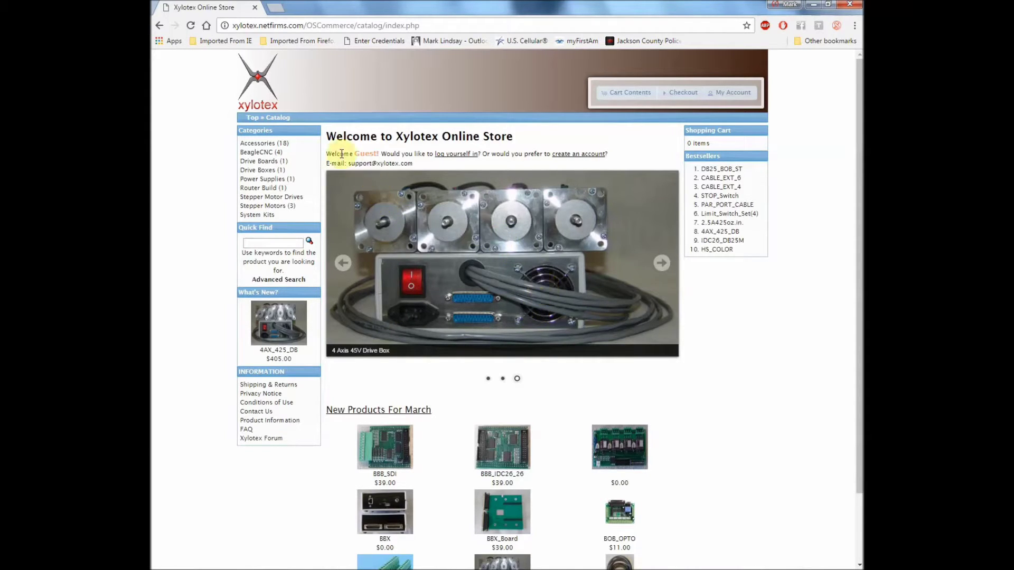
Step: Browse the Accessories category and open the DB25_BOB_ST breakout board's product page
left_click(258, 143)
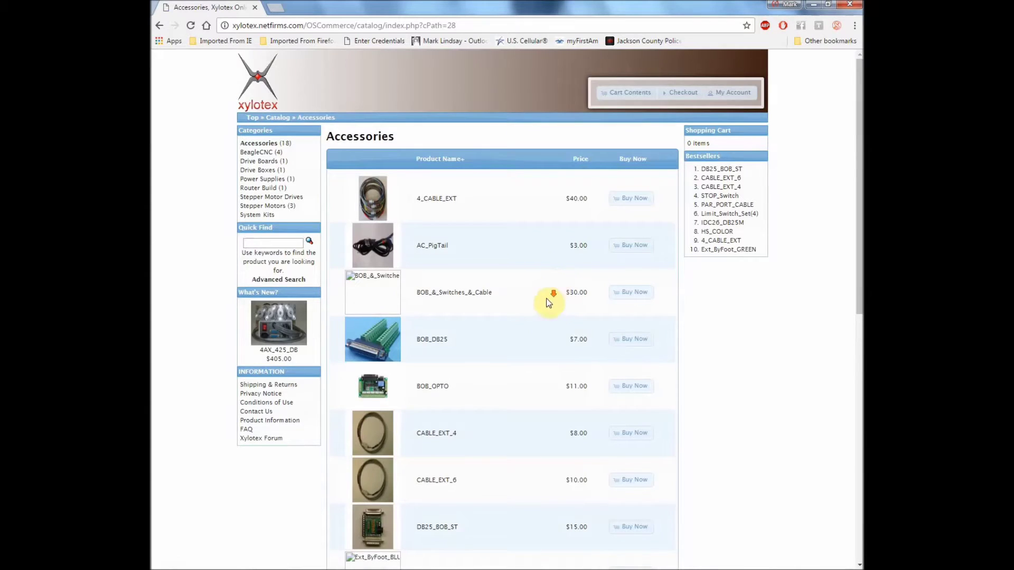
scroll(542, 312, "down", 3)
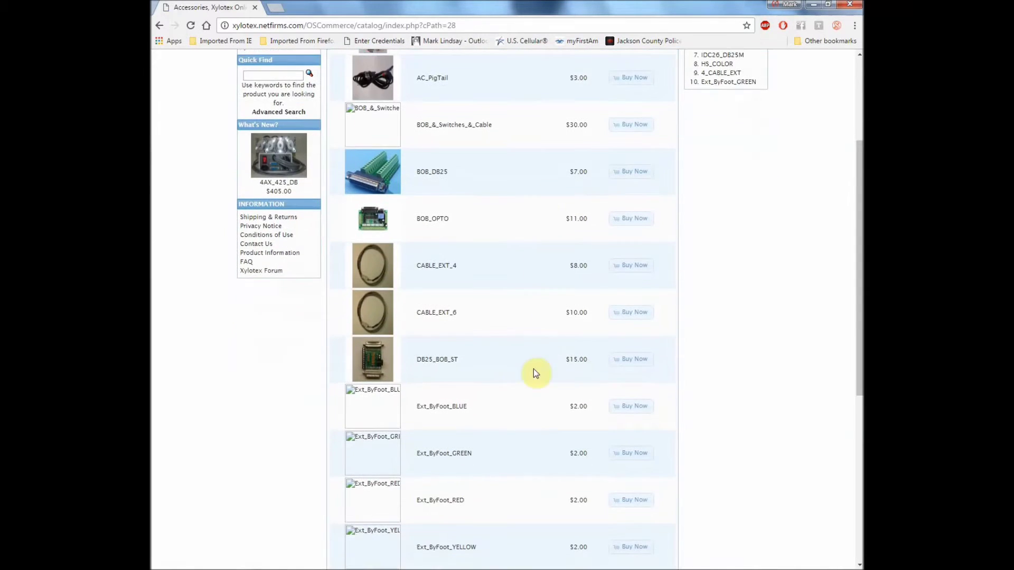
left_click(437, 363)
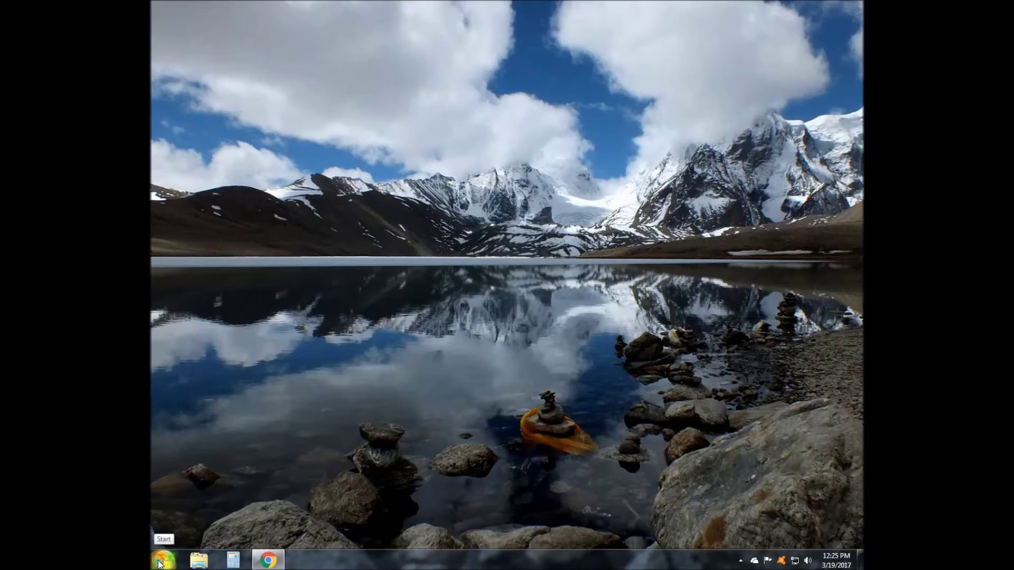
Step: Launch Mach3 Loader from the Start menu
left_click(162, 561)
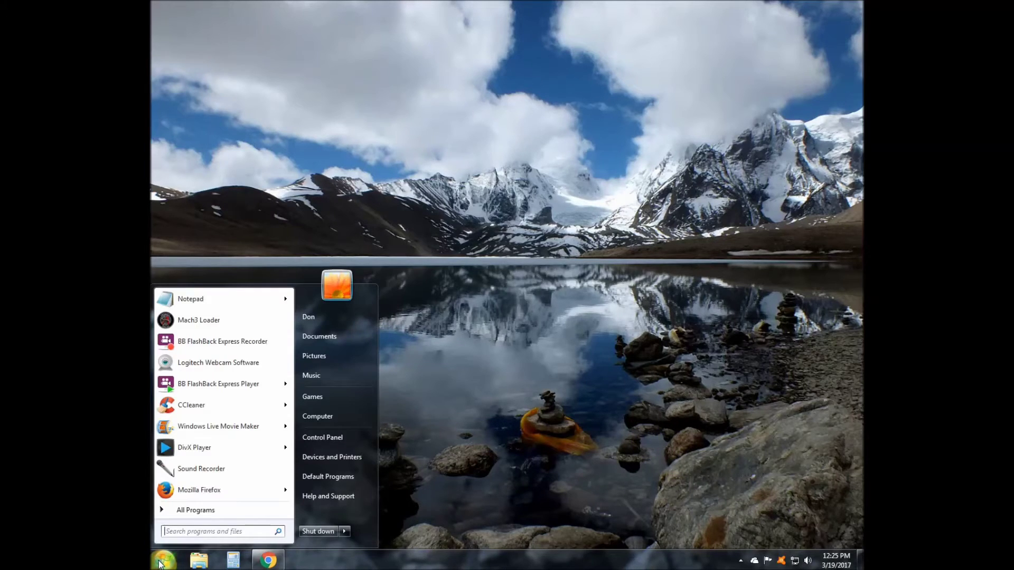
left_click(207, 320)
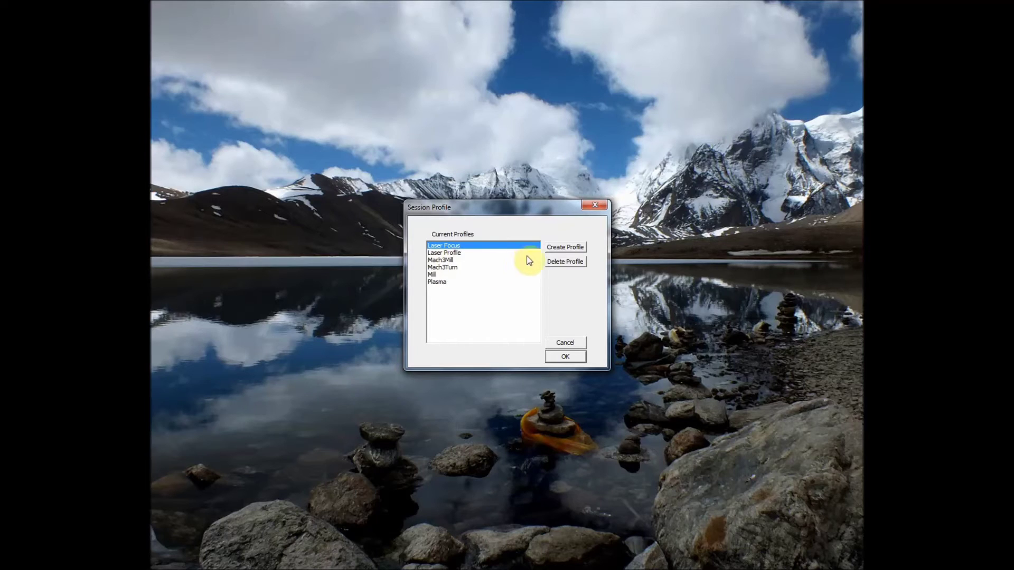
Step: Create a 'CNC Router' profile cloned from Mach3Mill and start Mach3 with it
left_click(569, 248)
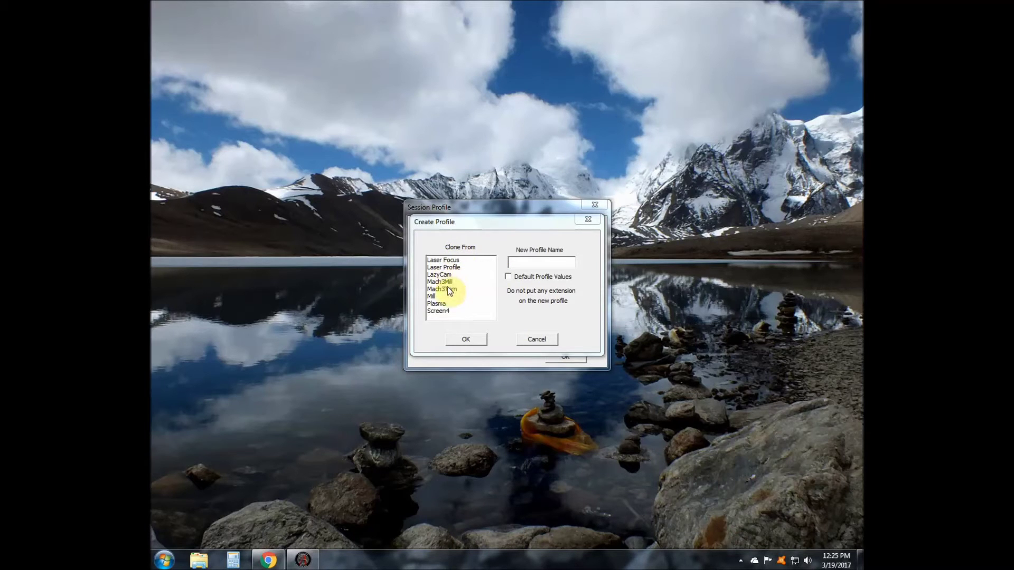
left_click(446, 281)
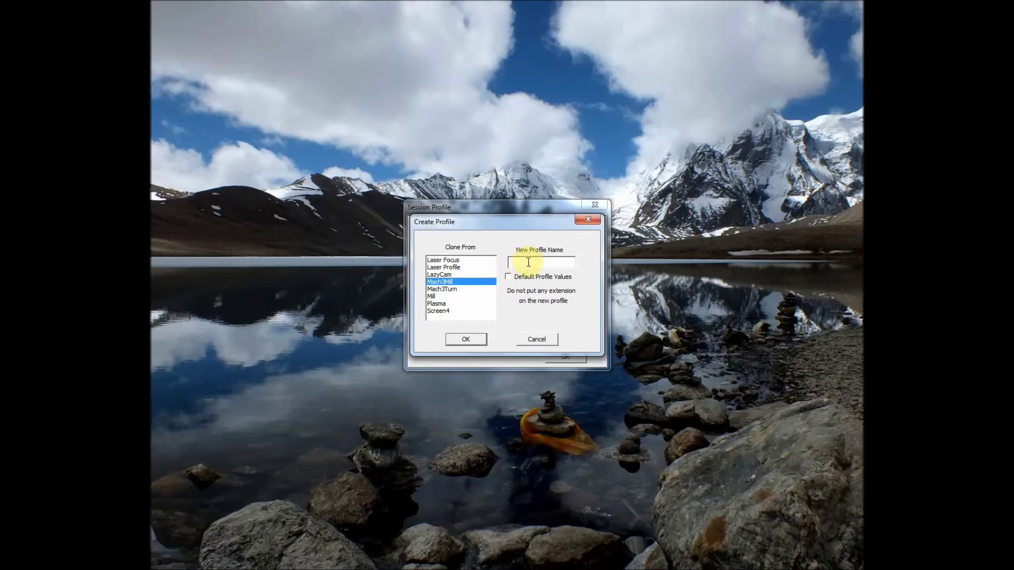
left_click(554, 262)
type("CNC Router")
left_click(467, 339)
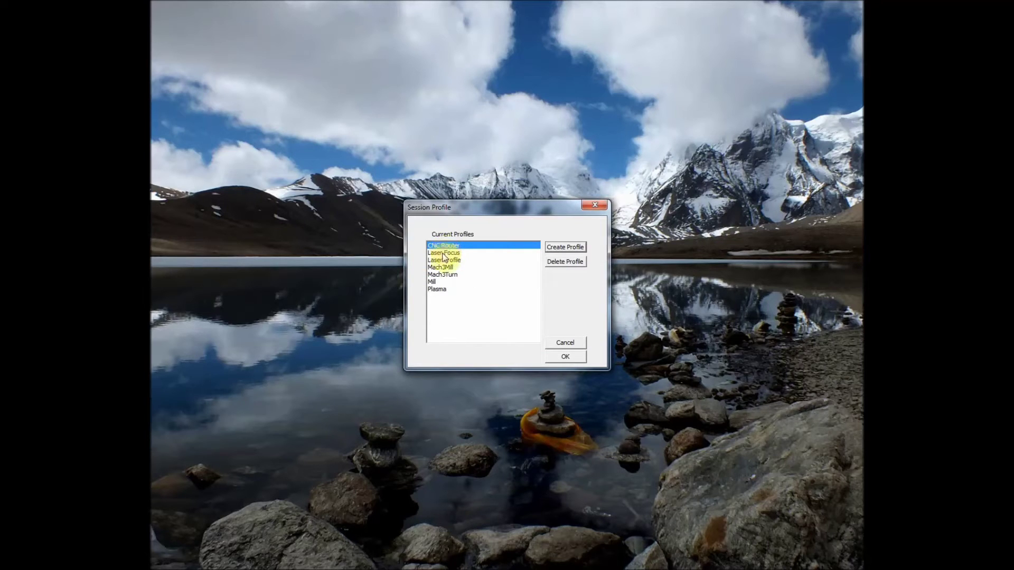
left_click(569, 357)
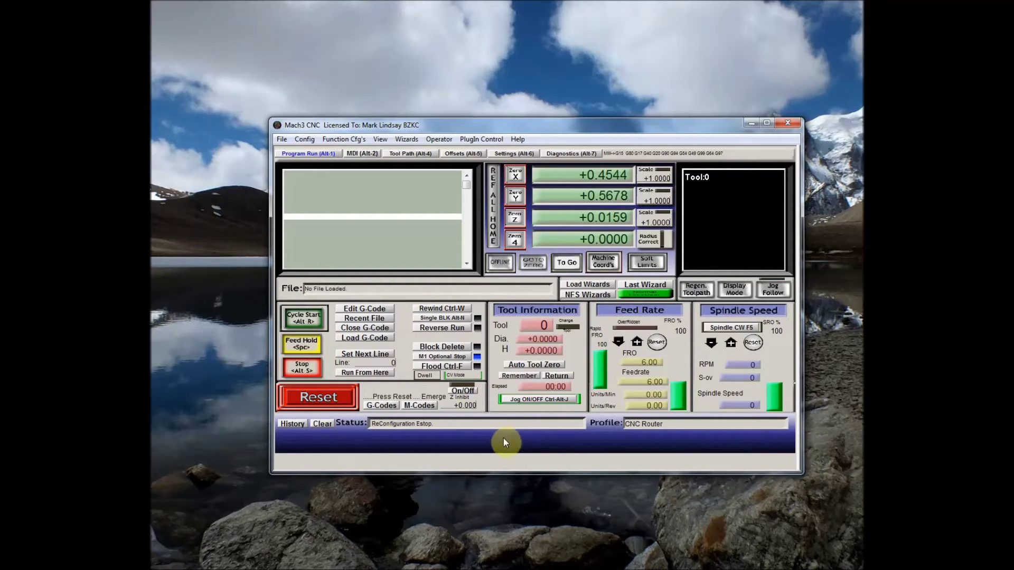
Step: Close Mach3 and return to the browser showing Newfangled Solutions
left_click(787, 124)
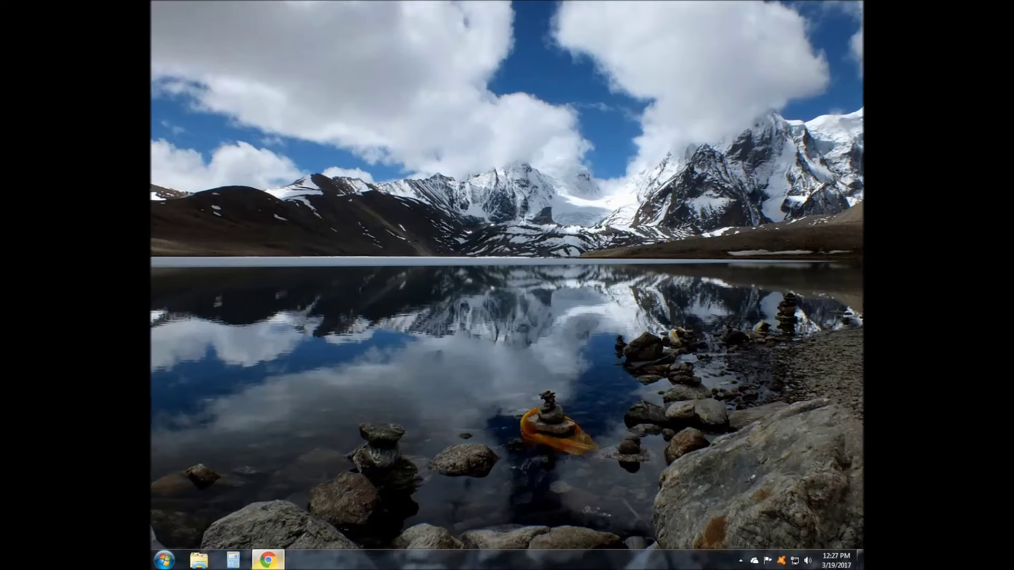
left_click(269, 563)
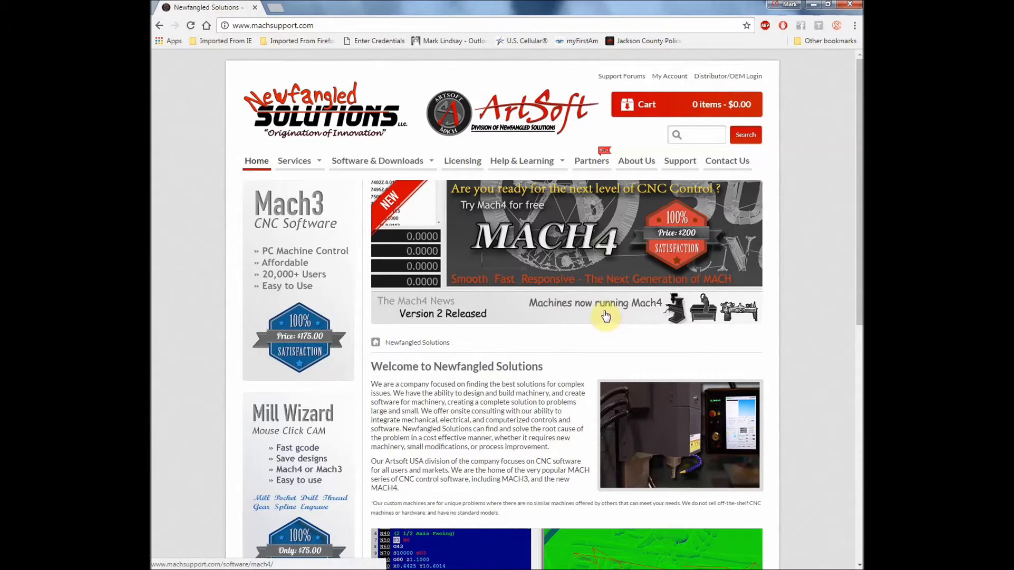
Step: Go to the Mach3 page under Software & Downloads, then open its Screensets page
scroll(606, 317, "down", 1)
mouse_move(363, 111)
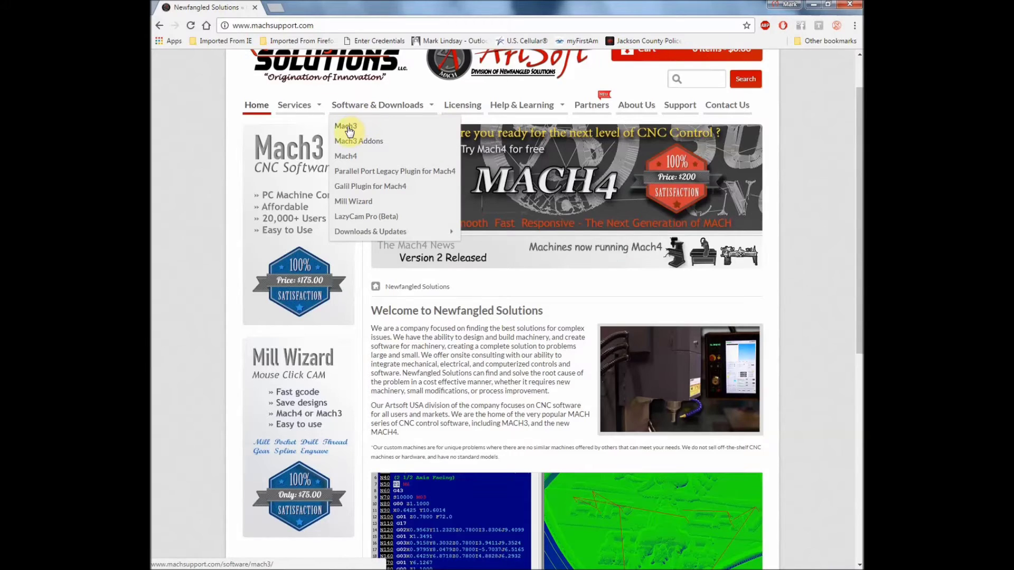
left_click(348, 131)
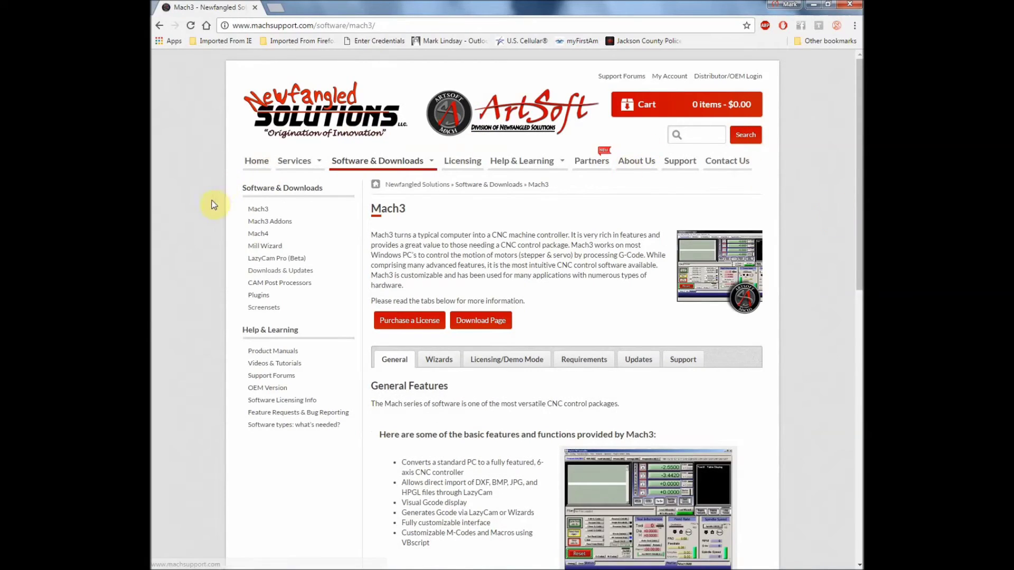
left_click(265, 311)
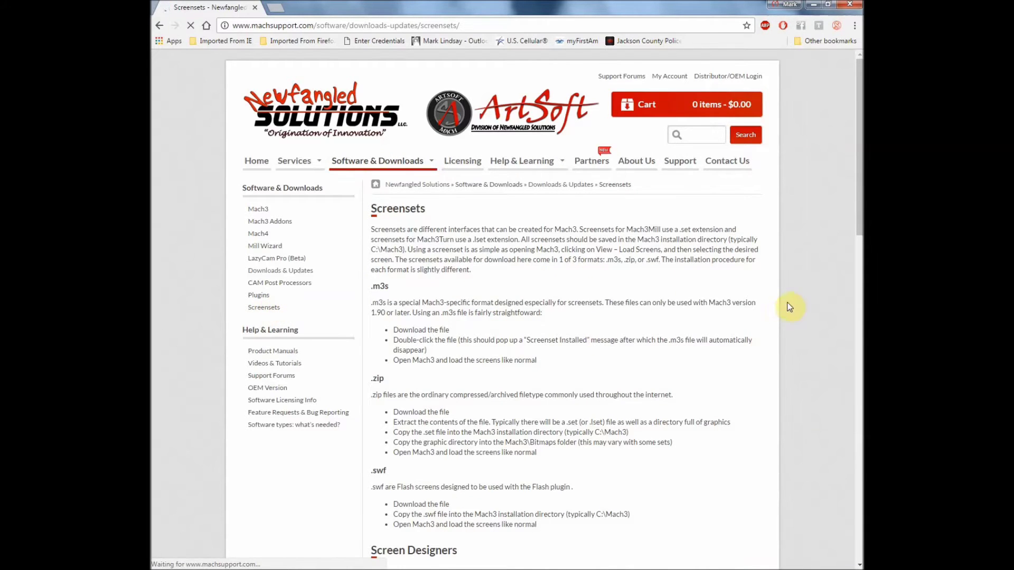
Step: Scroll through the screensets list, expanding and then collapsing the Mach3 2010 details
scroll(794, 302, "down", 1)
scroll(795, 306, "down", 10)
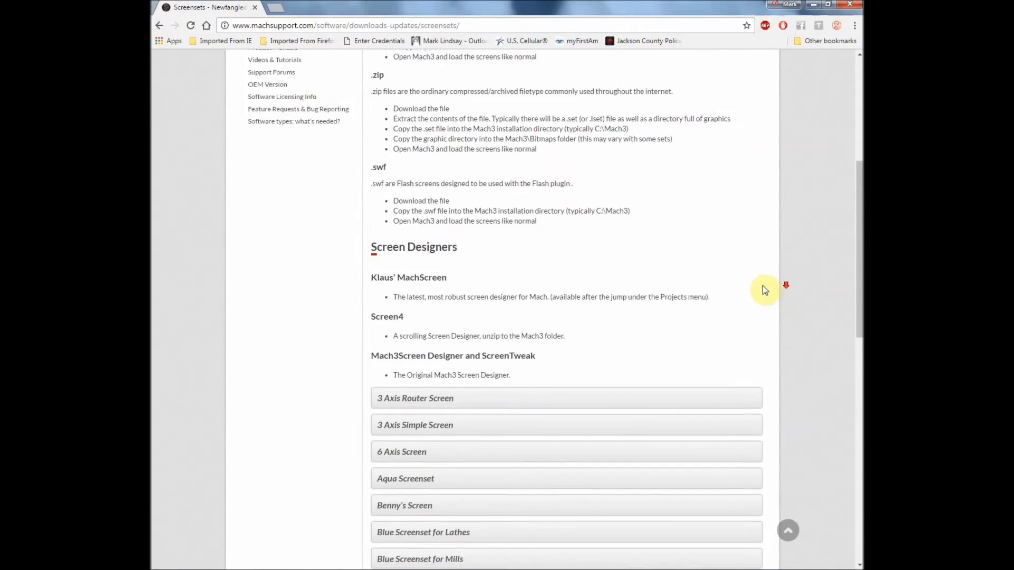
scroll(767, 264, "down", 1)
scroll(772, 254, "up", 1)
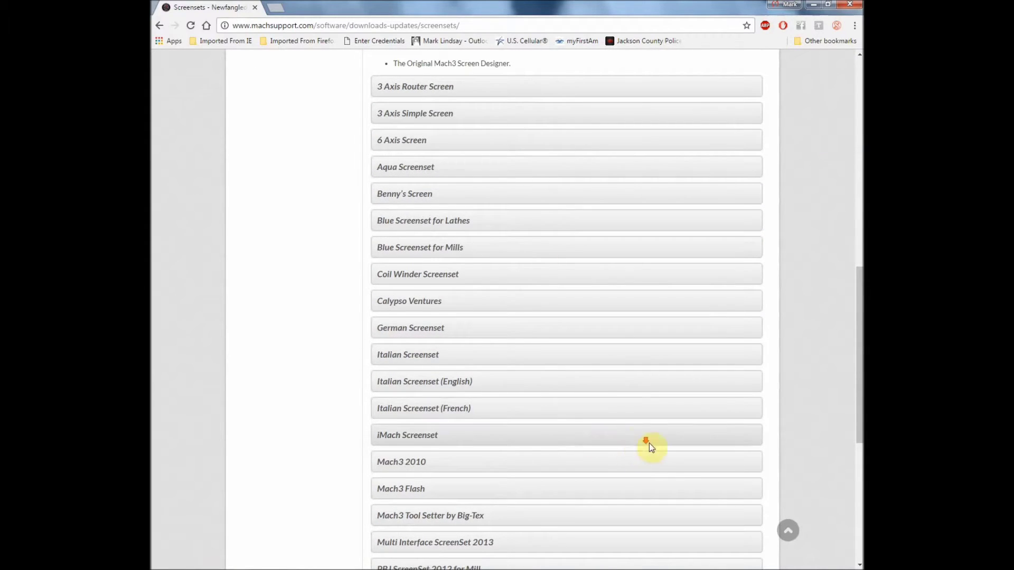
scroll(660, 433, "down", 1)
scroll(669, 421, "down", 2)
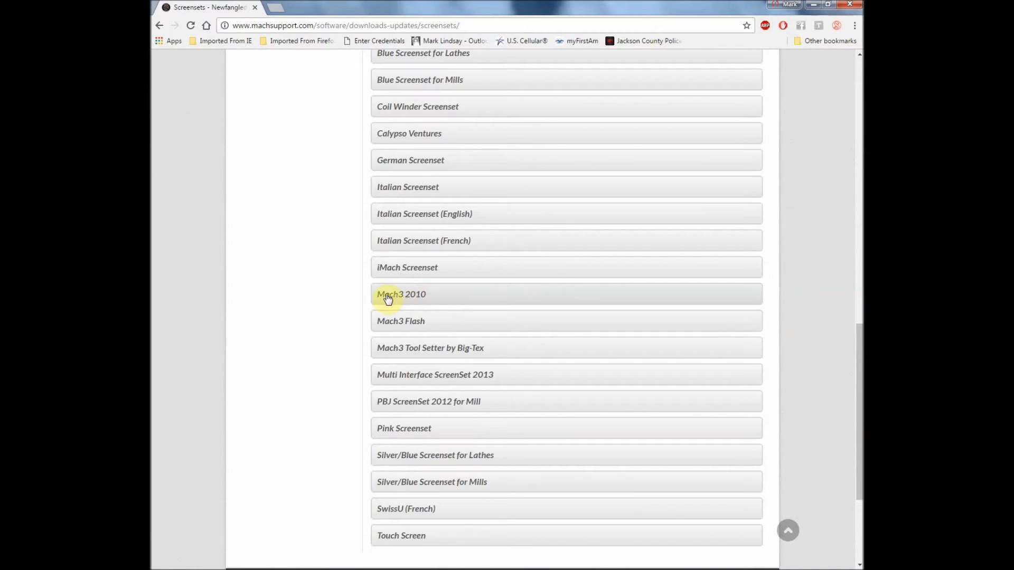
left_click(474, 301)
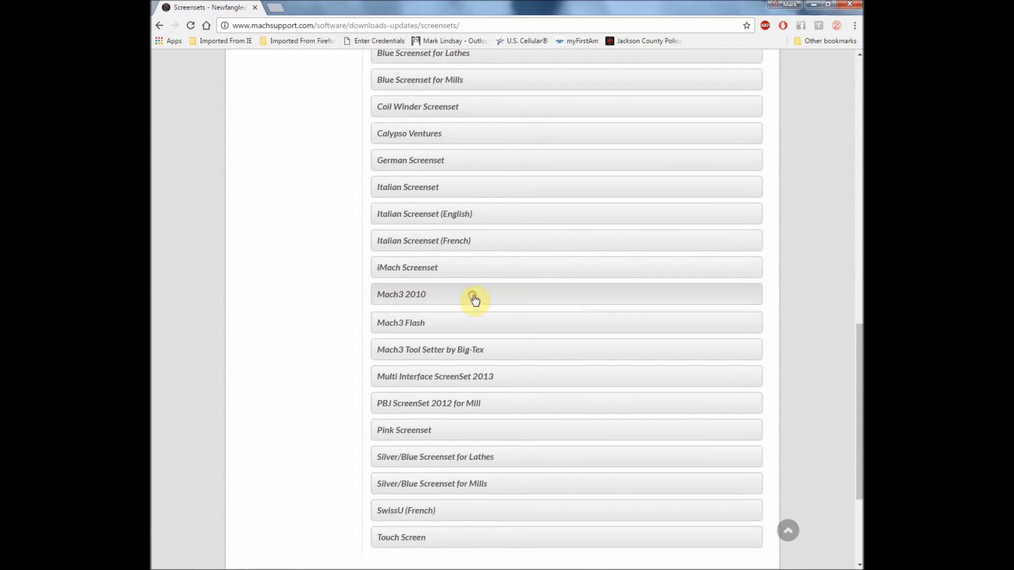
scroll(819, 405, "down", 1)
scroll(818, 406, "down", 2)
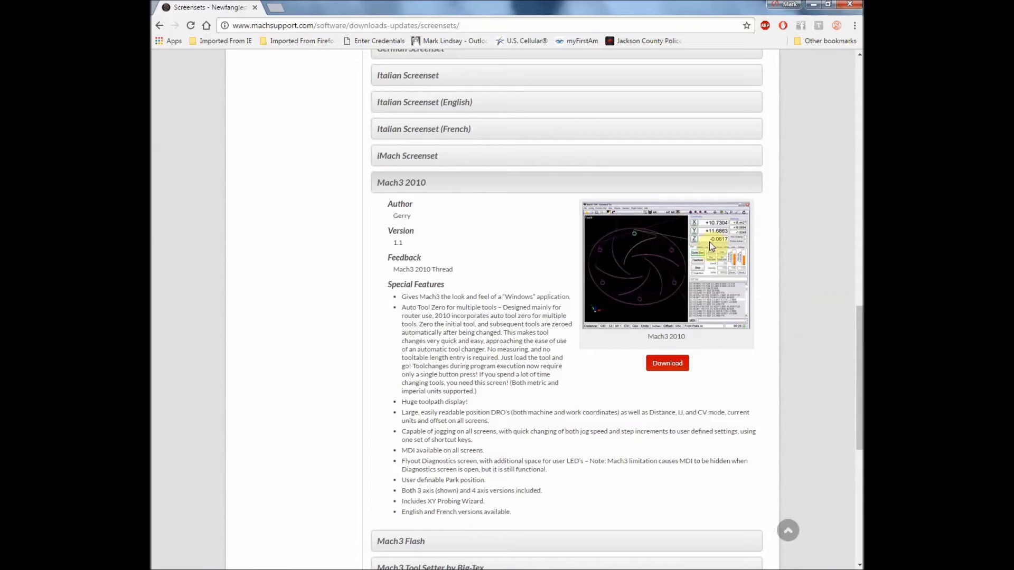
left_click(428, 183)
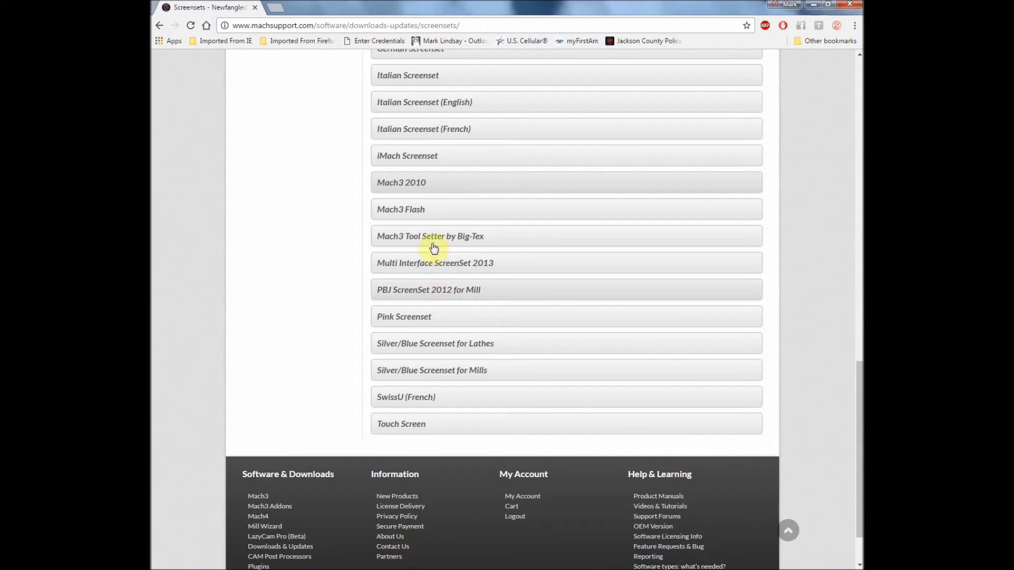
Step: Expand 'Mach3 Tool Setter by Big-Tex' and follow its Download button to big-tex.tk
left_click(437, 240)
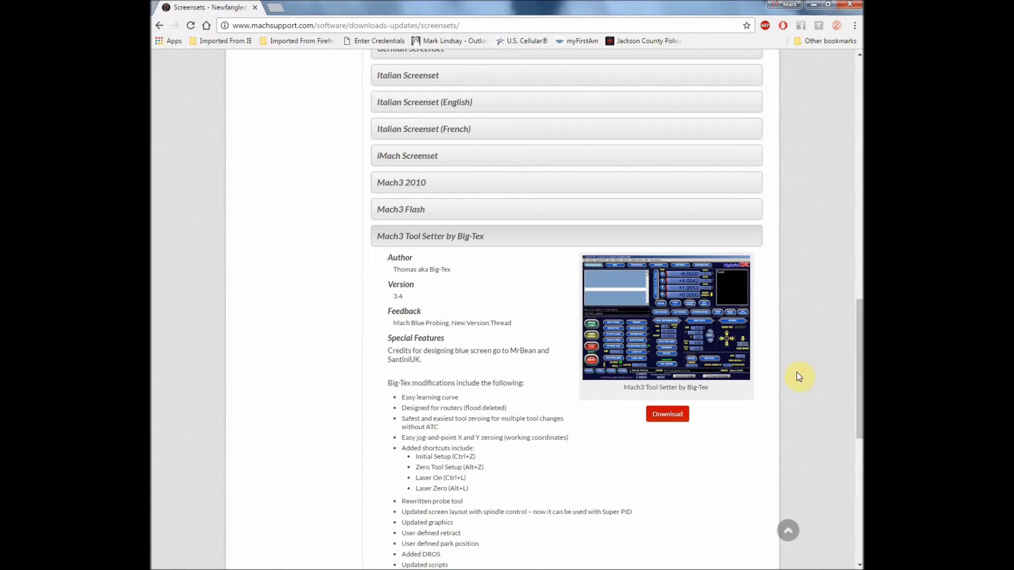
scroll(799, 377, "down", 1)
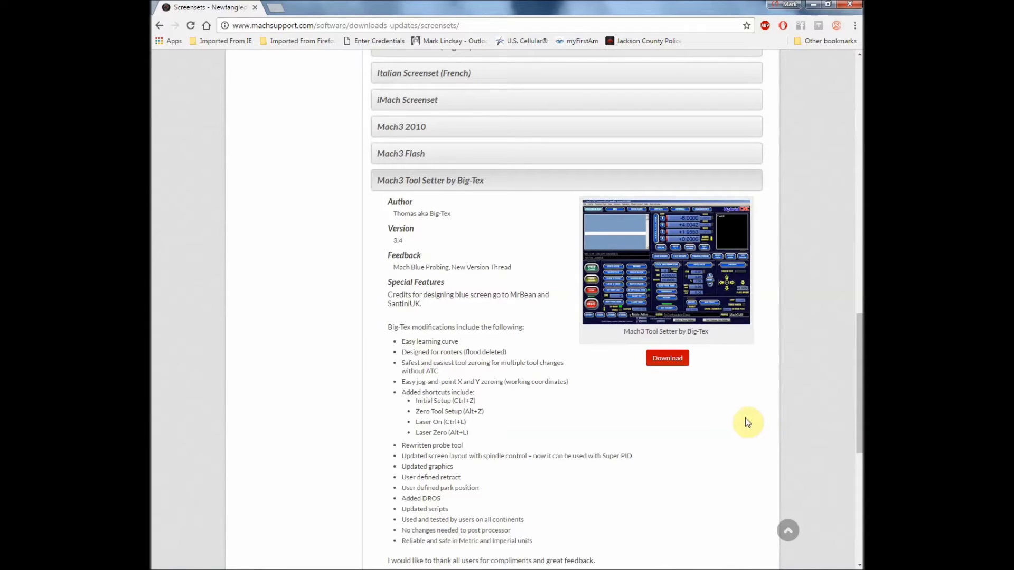
left_click(667, 358)
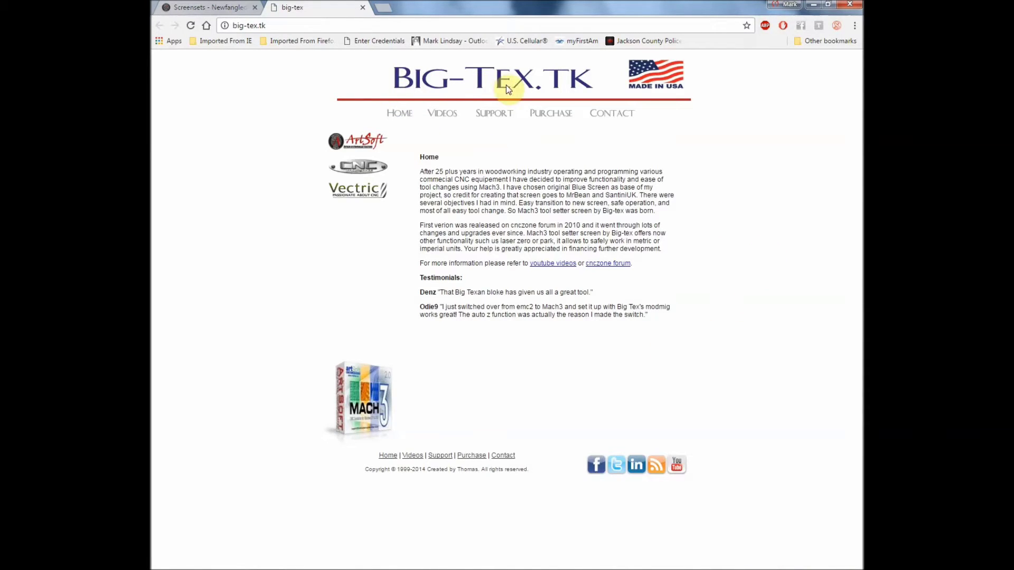
Step: Read the $20 purchase page, highlight the valid-email notice, and close the browser
left_click(550, 114)
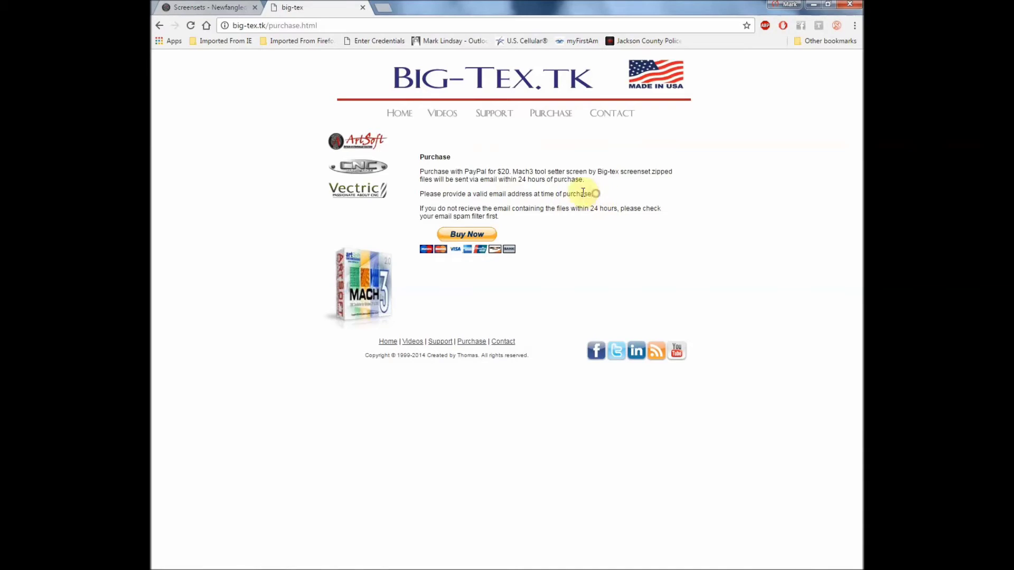
left_click_drag(595, 194, 420, 194)
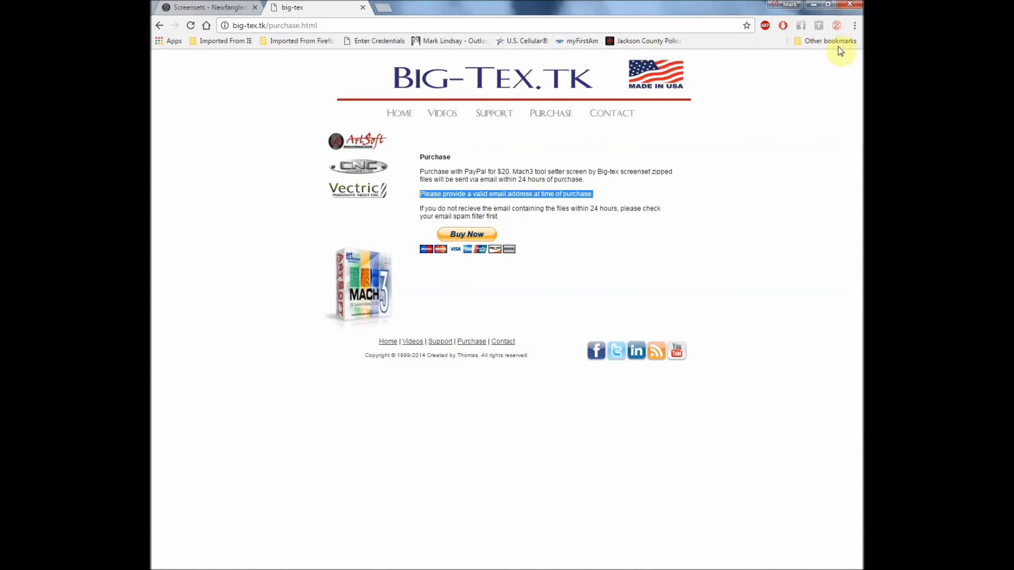
left_click(851, 5)
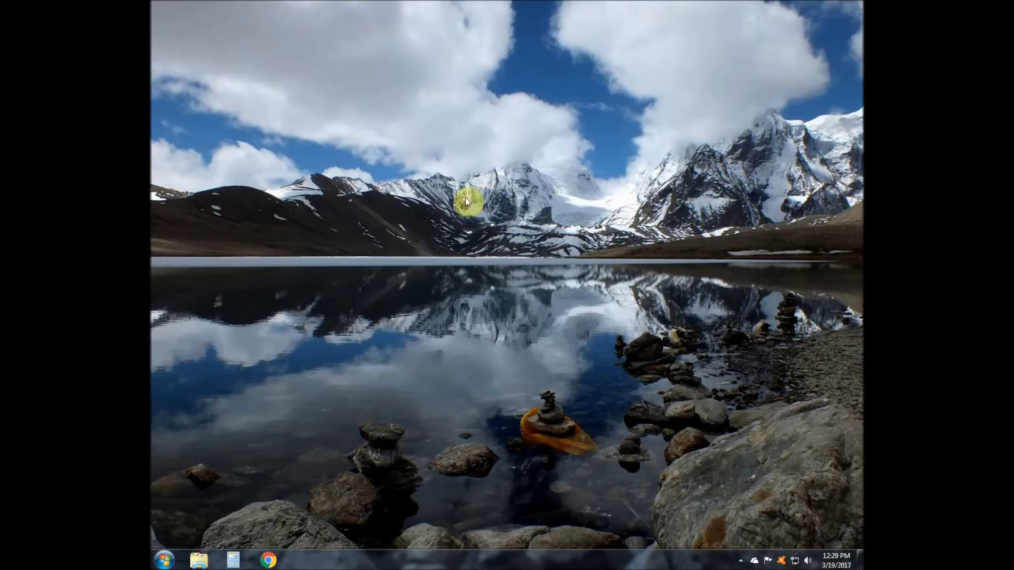
Step: Open a new Explorer window and look inside the Big-Tex tool setter 3.4-SetupFiles zip in Downloads
right_click(198, 564)
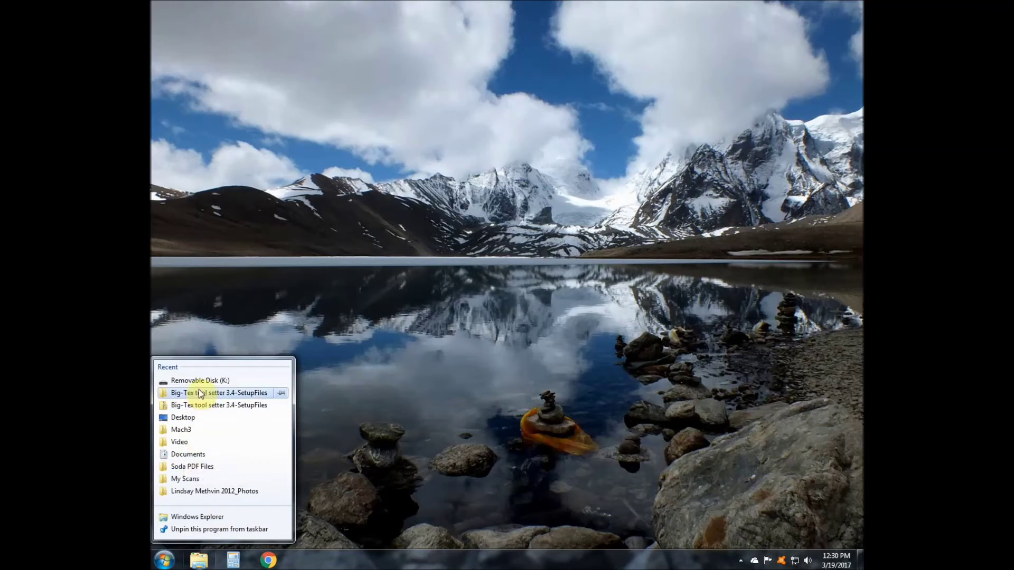
left_click(204, 517)
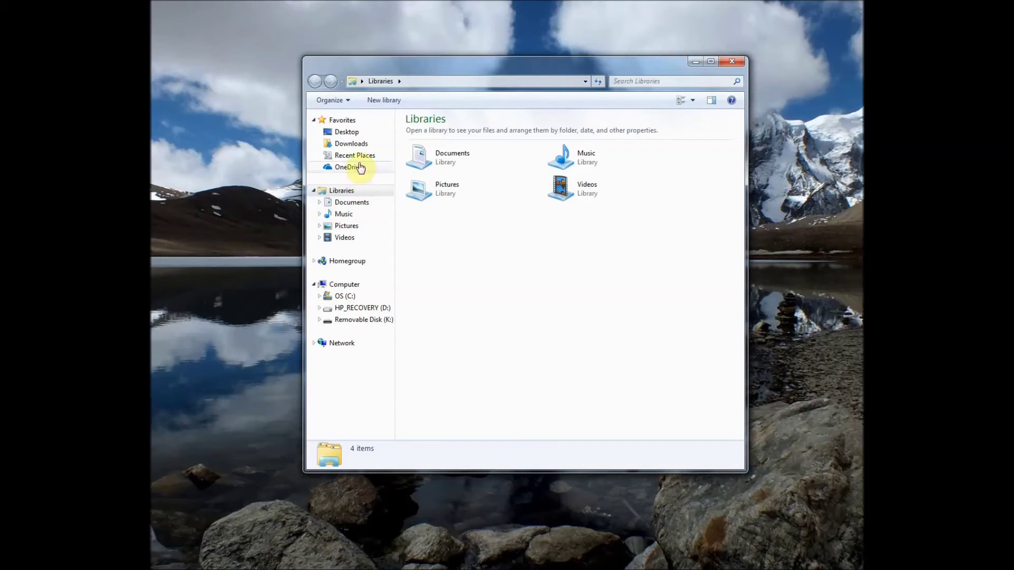
left_click(352, 145)
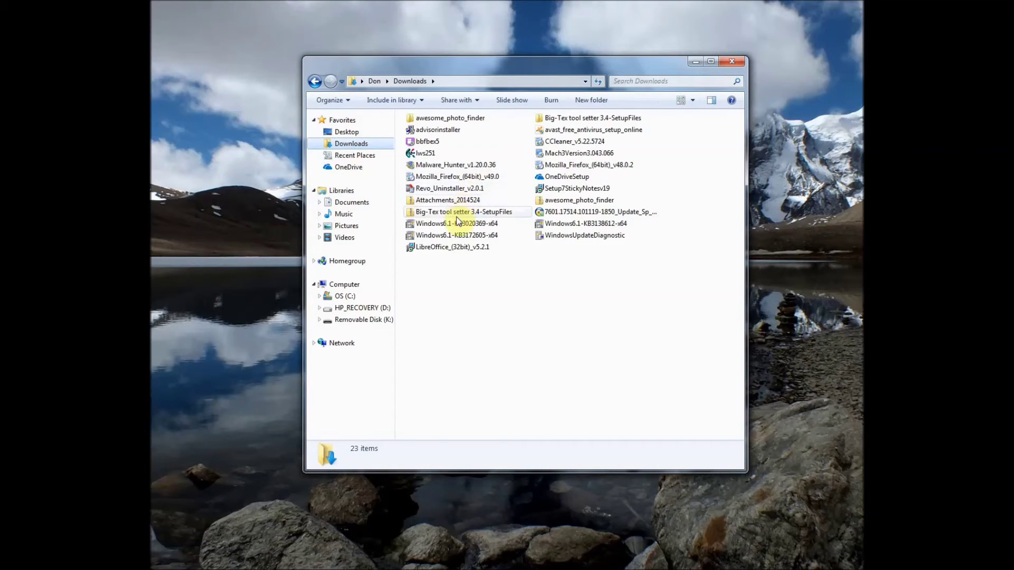
mouse_move(457, 219)
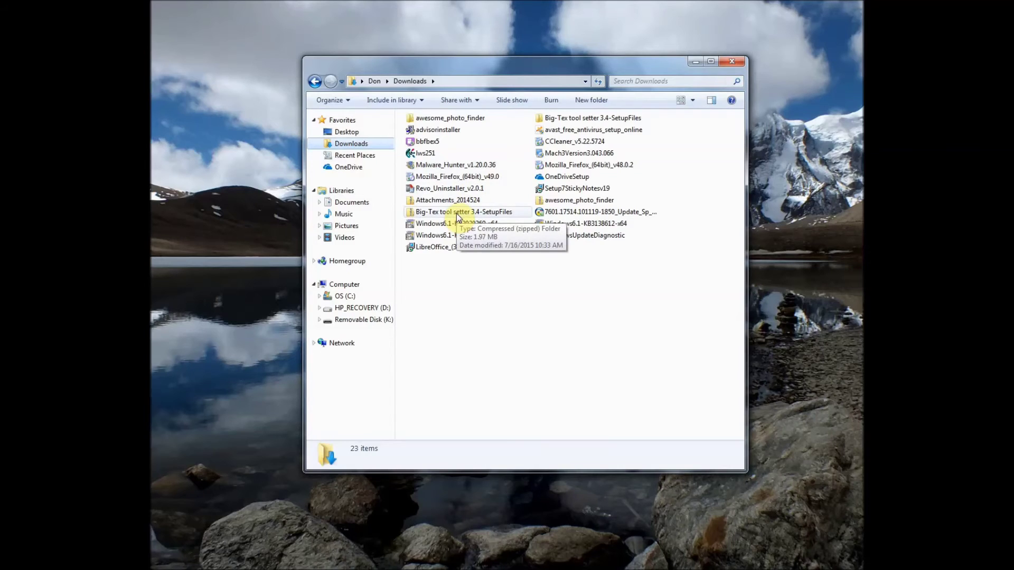
double_click(457, 212)
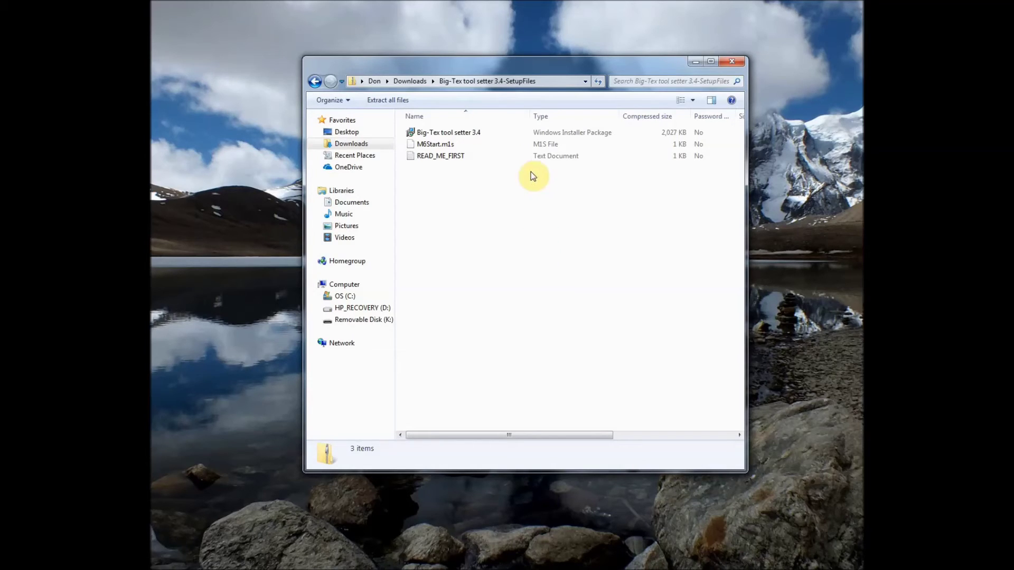
Step: Go back to Downloads and open the extracted Big-Tex tool setter 3.4-SetupFiles folder
left_click(409, 81)
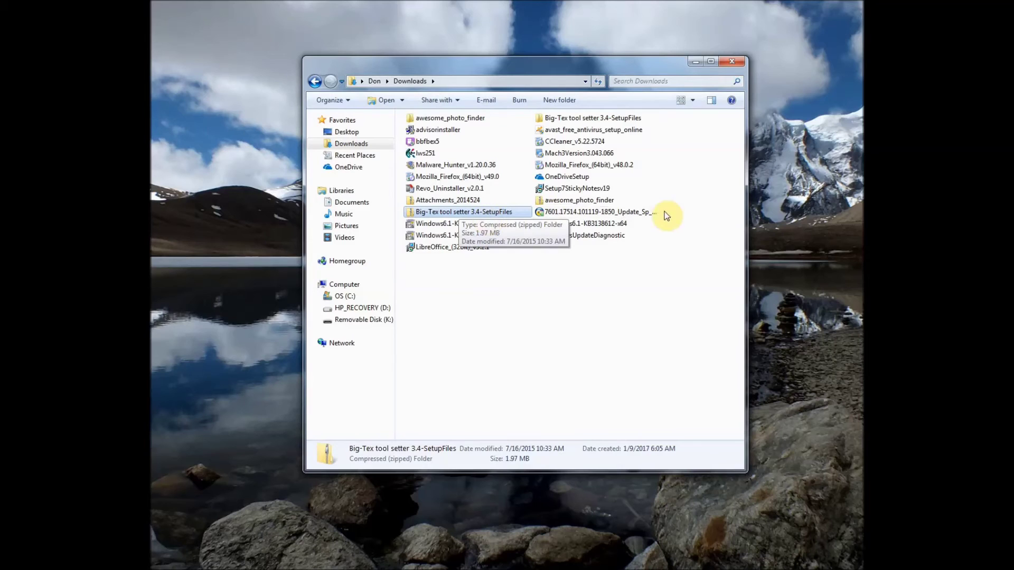
mouse_move(578, 117)
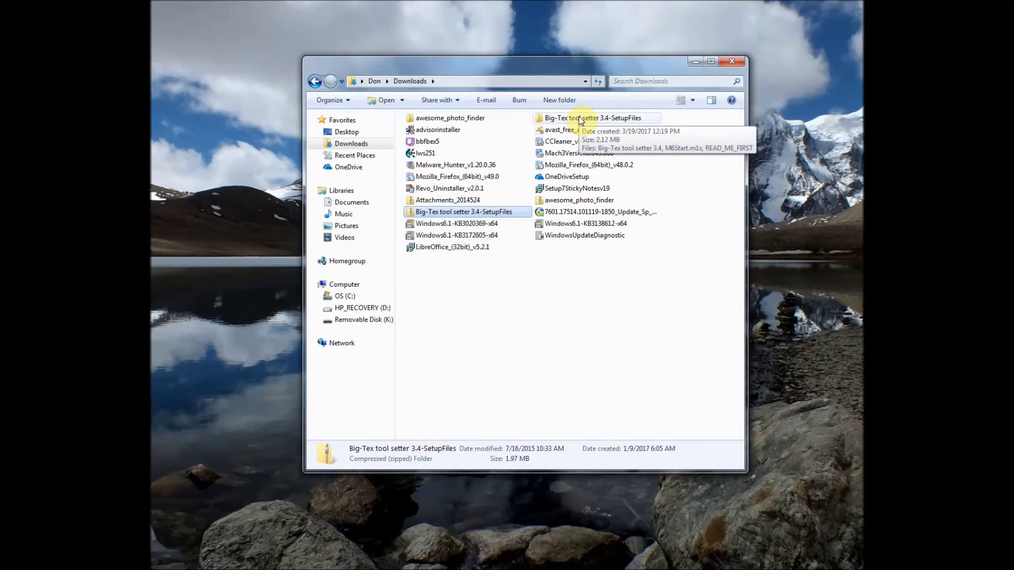
double_click(579, 117)
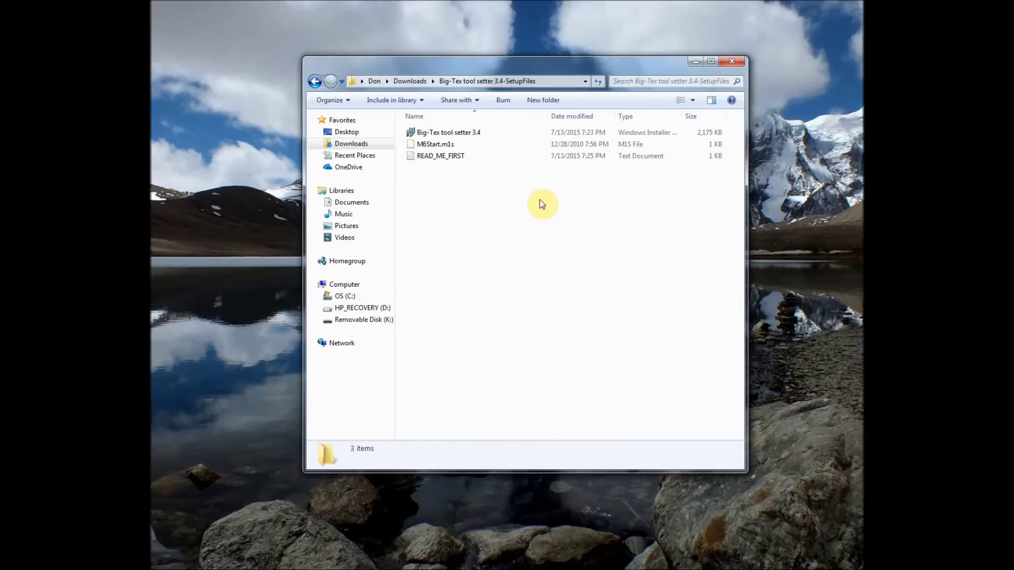
Step: Run the Big-Tex tool setter 3.4 installer from the extracted setup folder
mouse_move(514, 132)
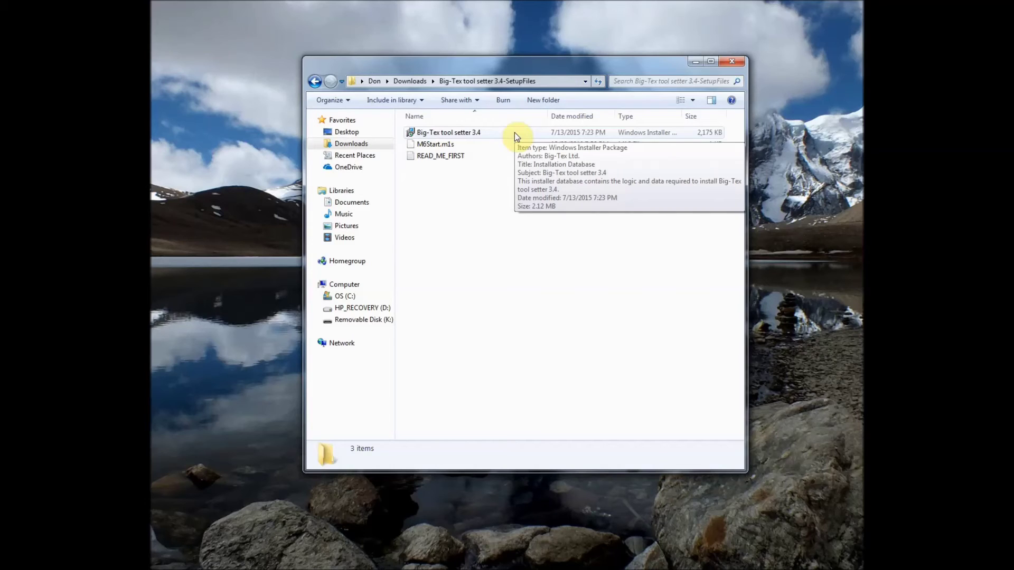
double_click(514, 132)
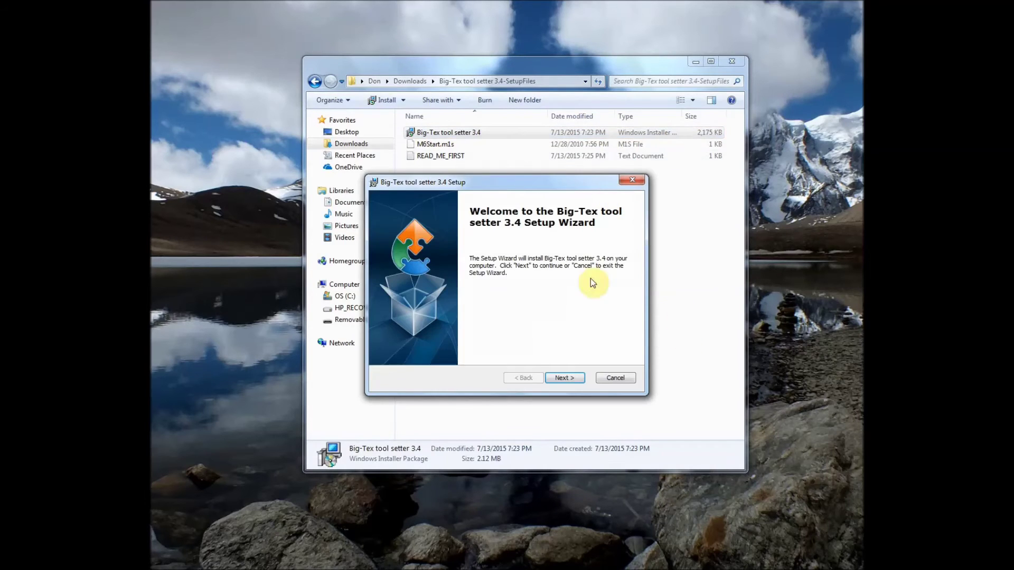
Step: Install Big-Tex tool setter 3.4 into C:\Mach3\ and finish the setup wizard
left_click(564, 378)
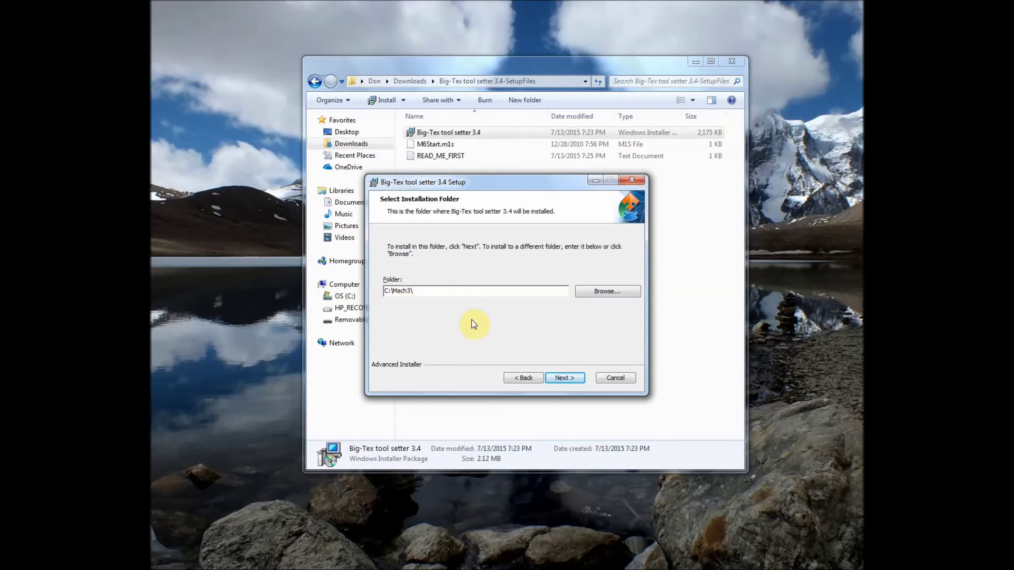
left_click(569, 373)
left_click(569, 378)
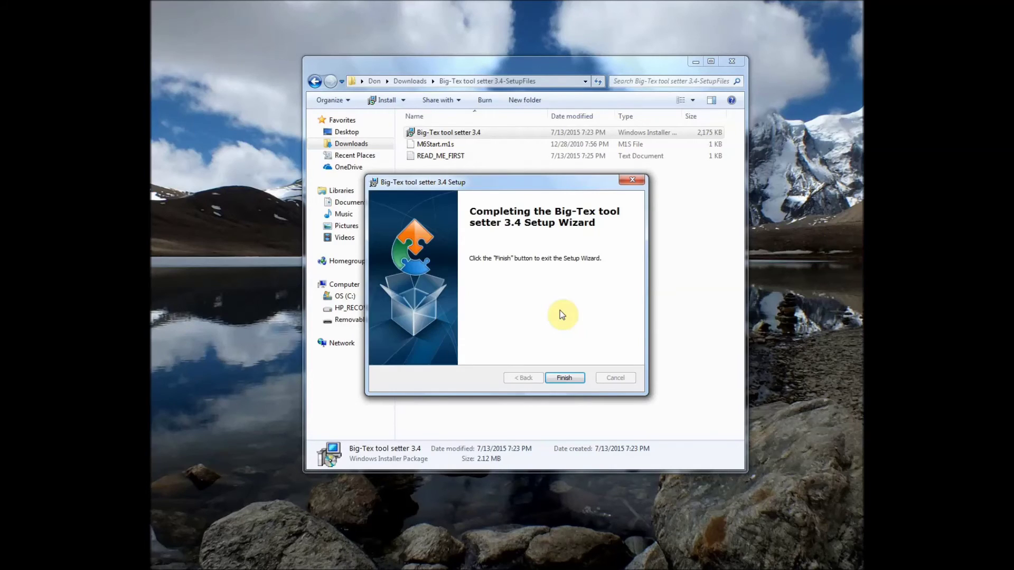
left_click(564, 378)
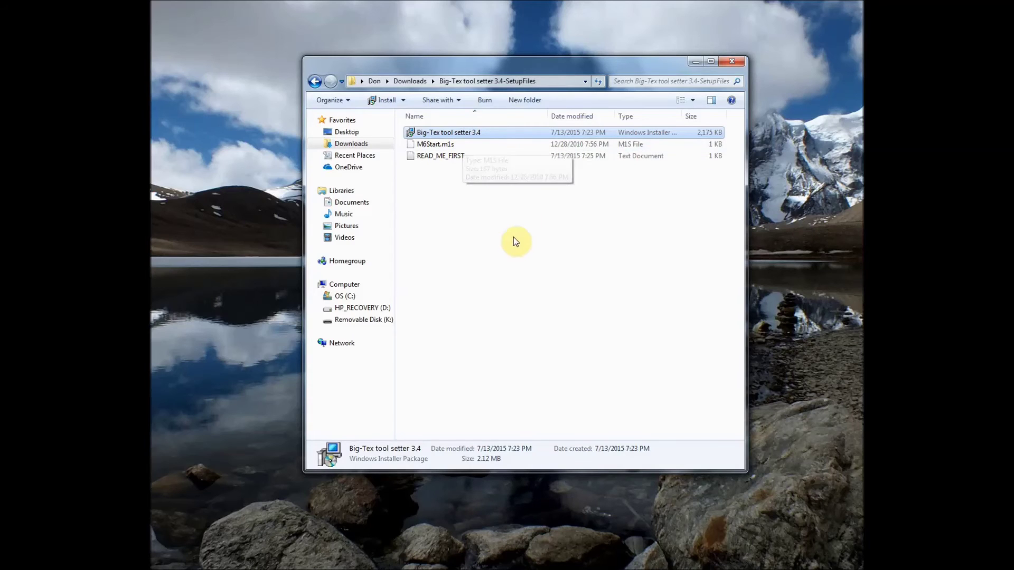
Step: Copy M6Start.m1s from the setup files, then go to the OS (C:) drive
left_click(487, 143)
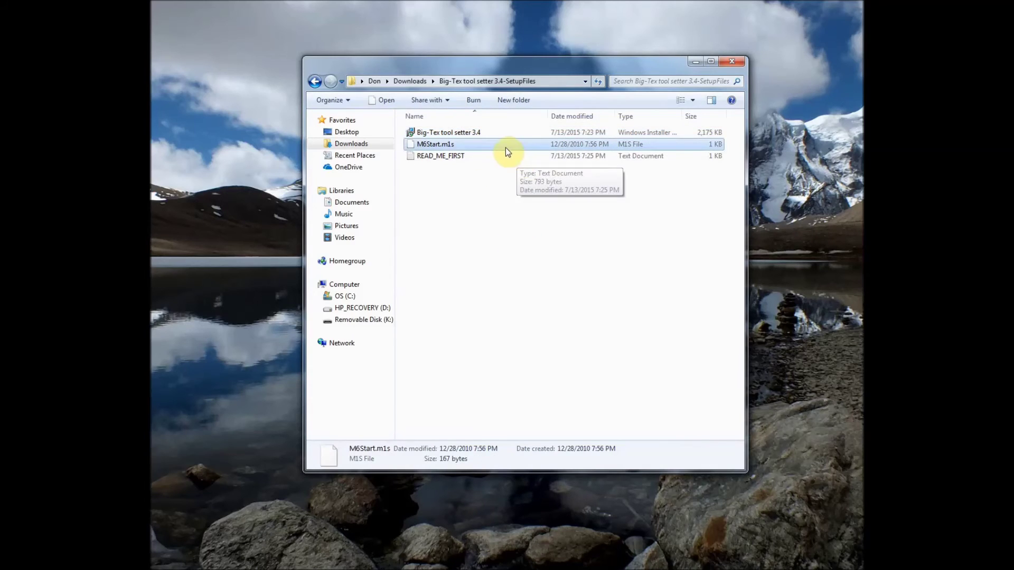
right_click(503, 147)
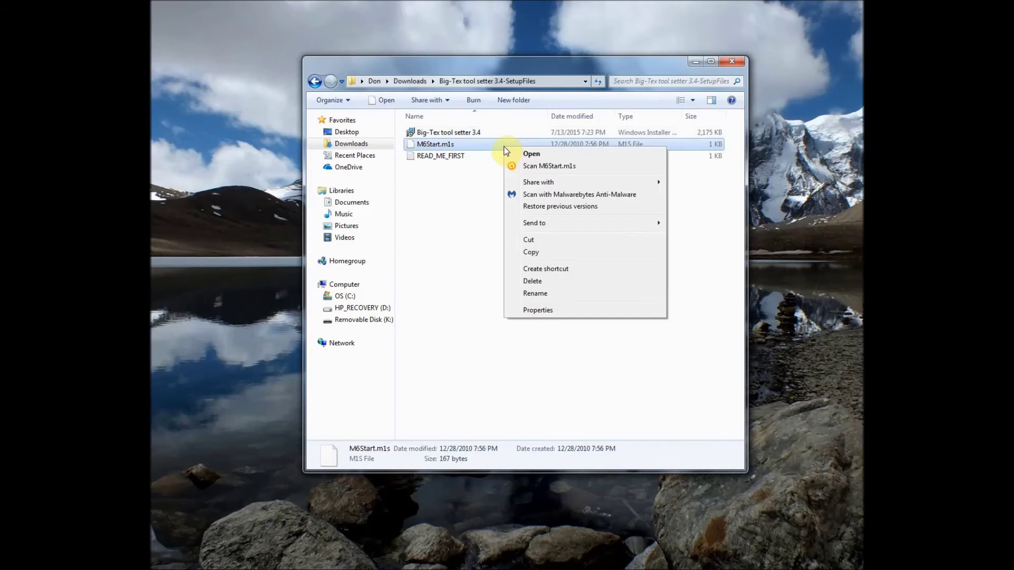
left_click(532, 252)
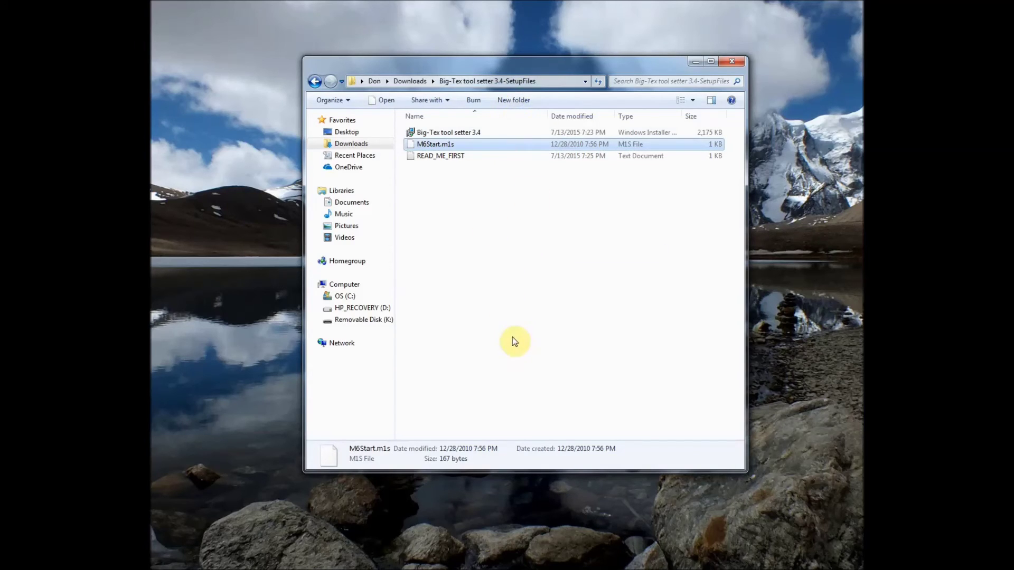
left_click(344, 296)
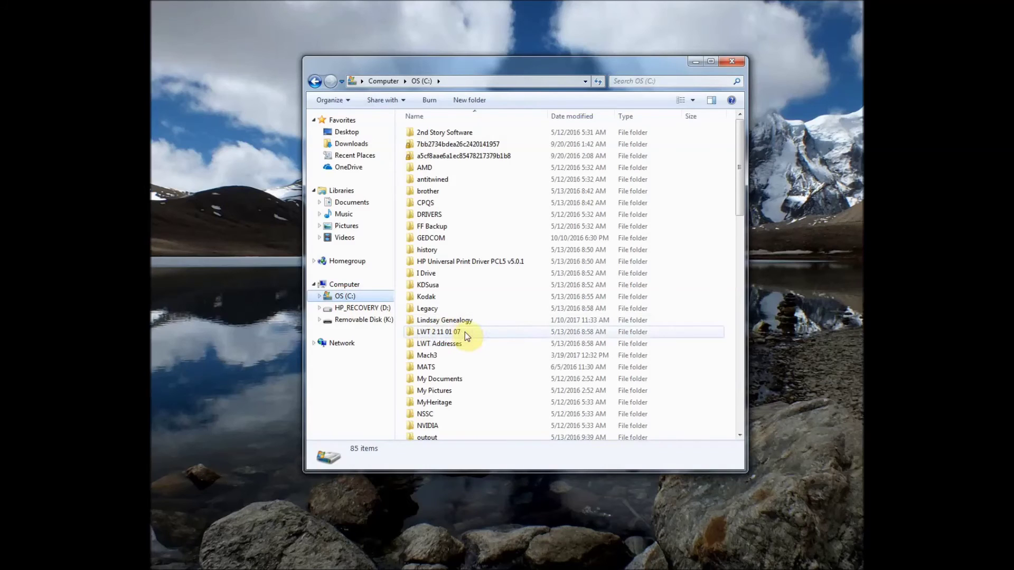
Step: Paste the copied M6Start.m1s into C:\Mach3\macros\CNC Router
double_click(431, 357)
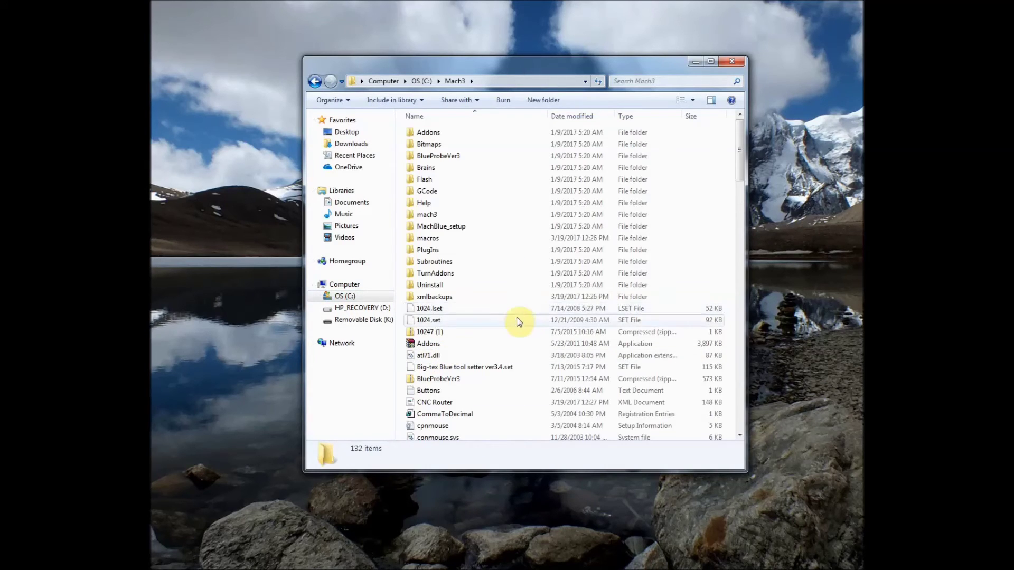
double_click(445, 239)
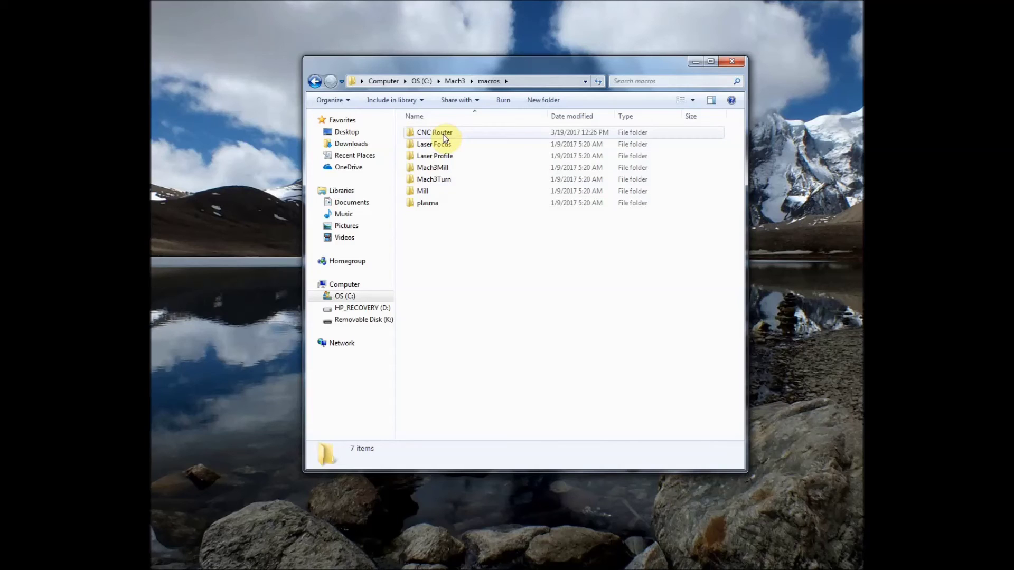
double_click(466, 131)
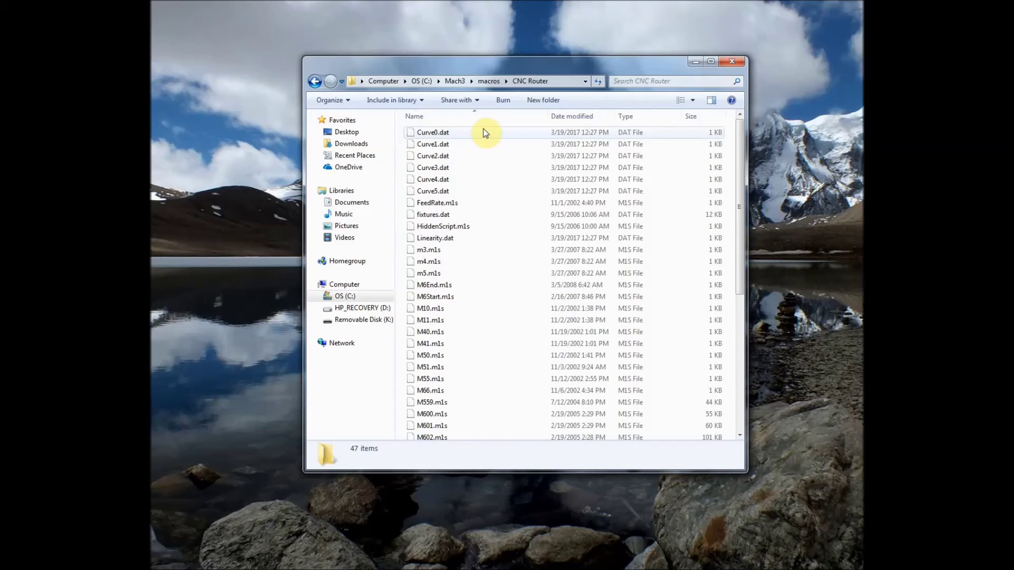
right_click(501, 313)
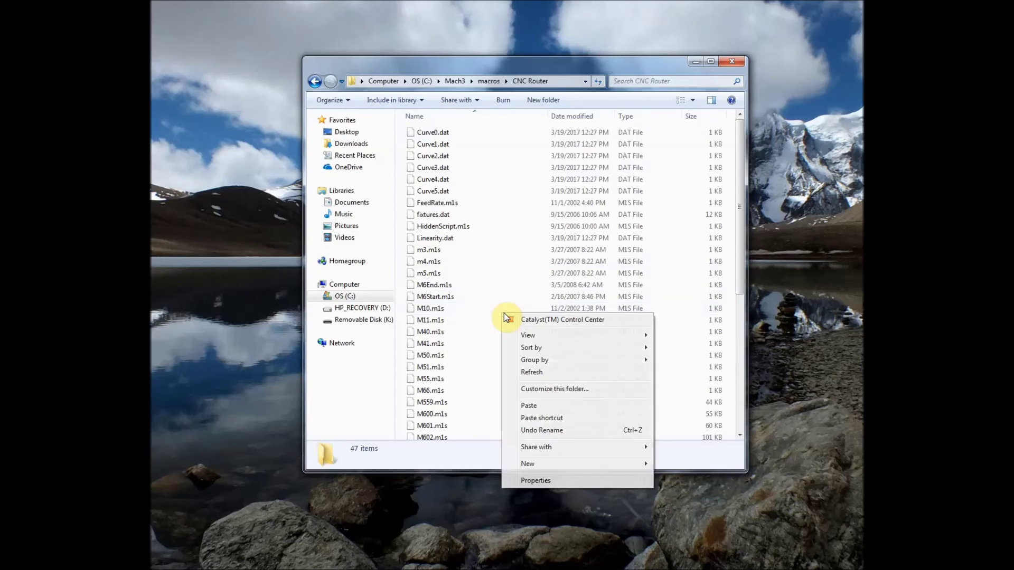
left_click(538, 409)
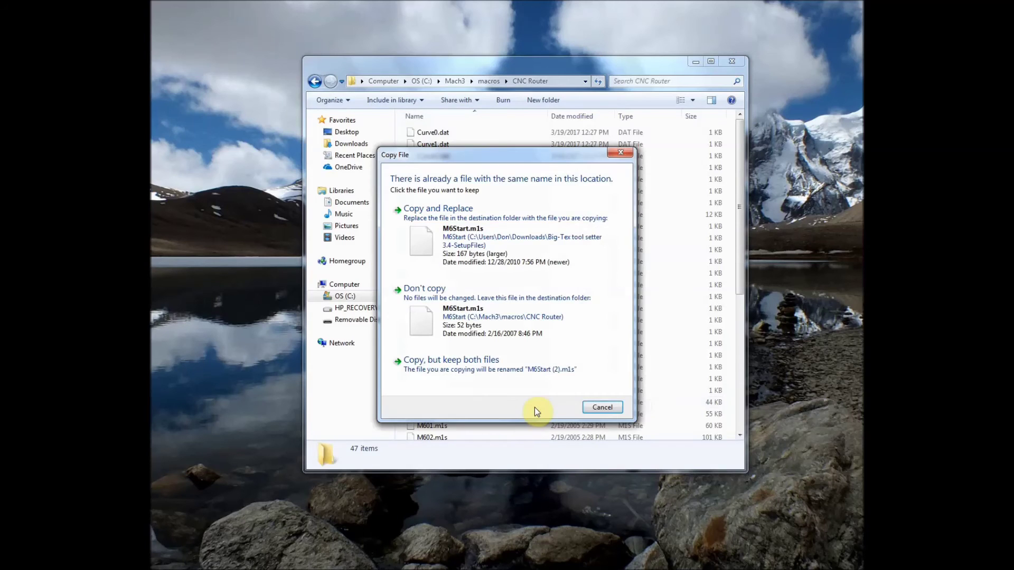
Step: Overwrite the existing M6Start.m1s with the copied Big-Tex version
left_click(477, 217)
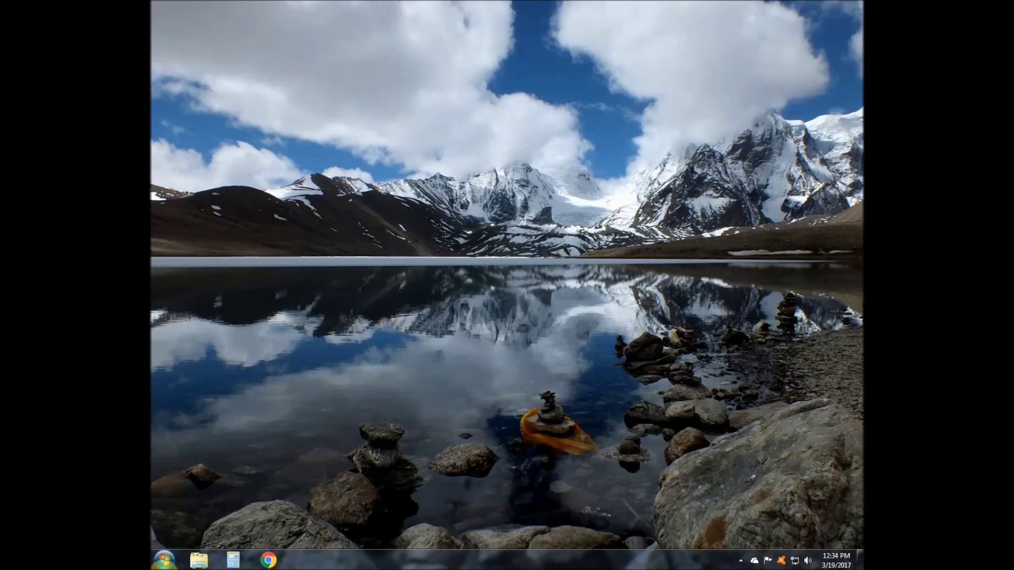
Step: Launch Mach3 with the CNC Router profile and clear the emergency reset
left_click(164, 560)
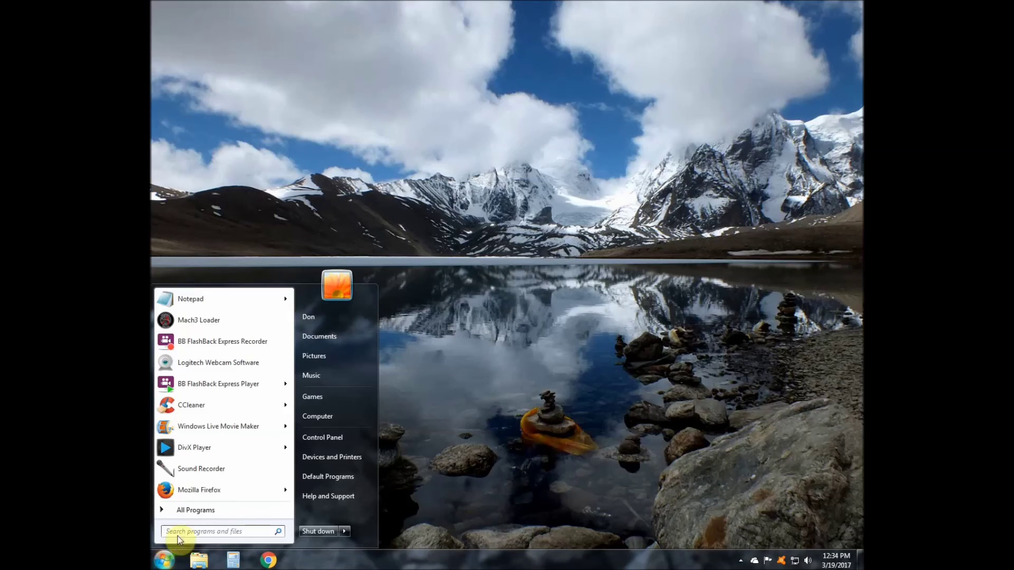
left_click(211, 320)
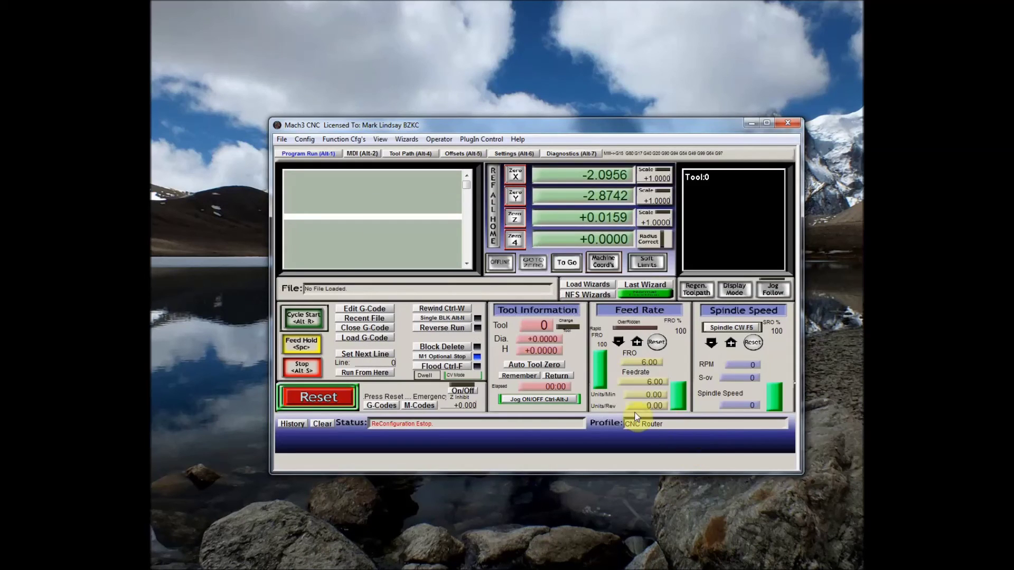
left_click(338, 398)
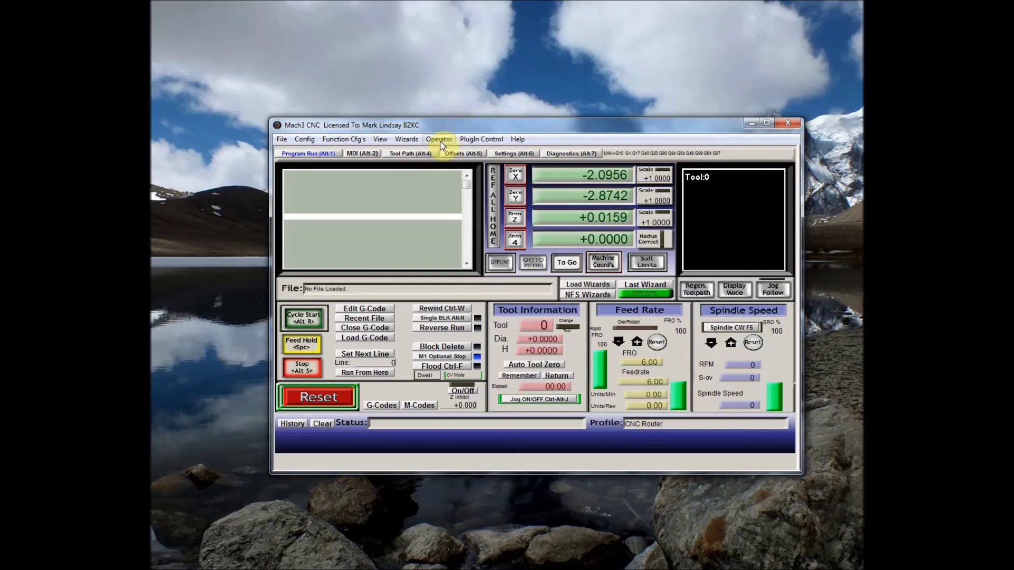
Step: Load the 'Big-tex Blue tool setter ver3.4.set' screen set
left_click(380, 140)
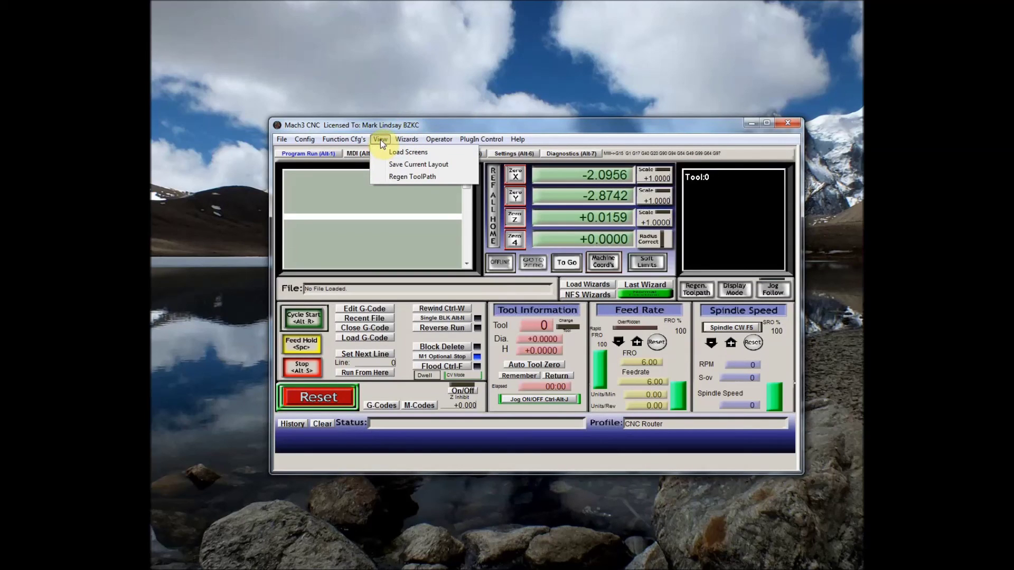
left_click(408, 154)
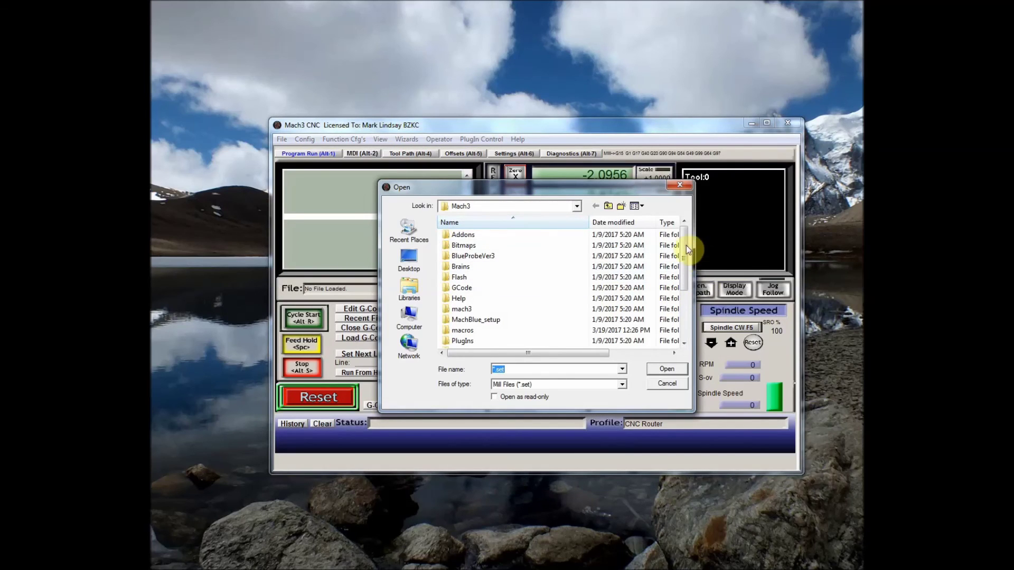
left_click_drag(684, 242, 682, 306)
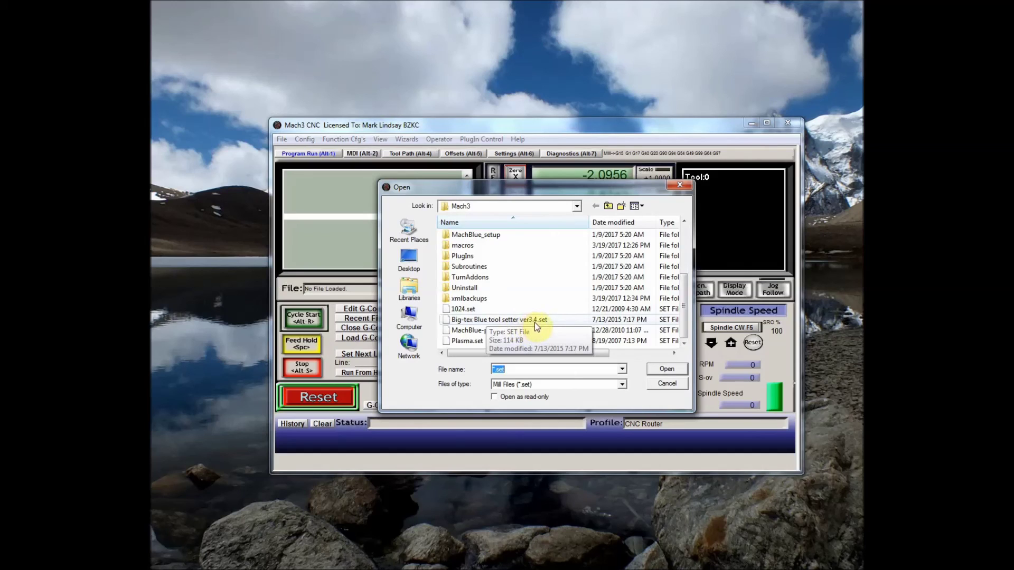
left_click(562, 318)
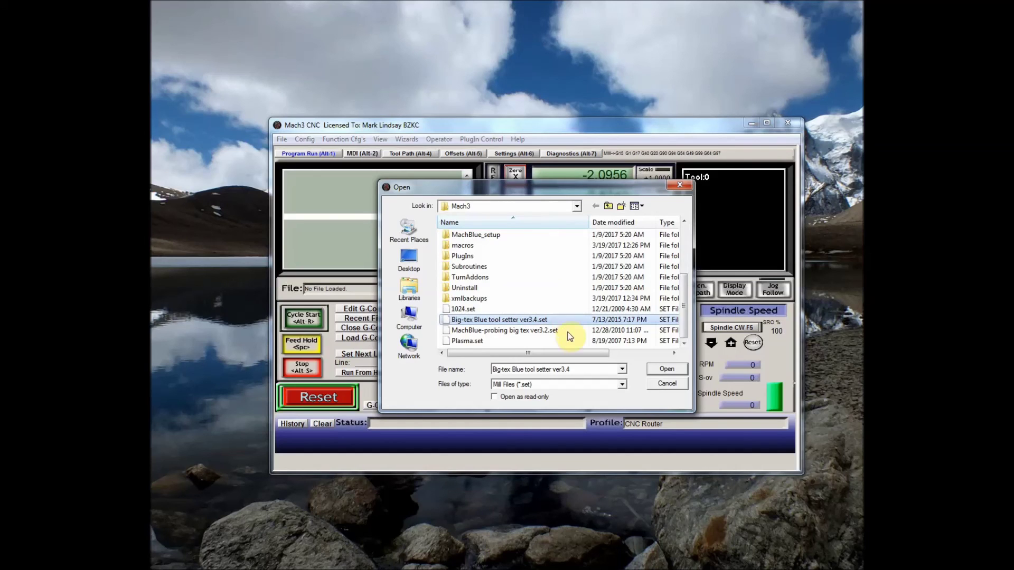
left_click(668, 370)
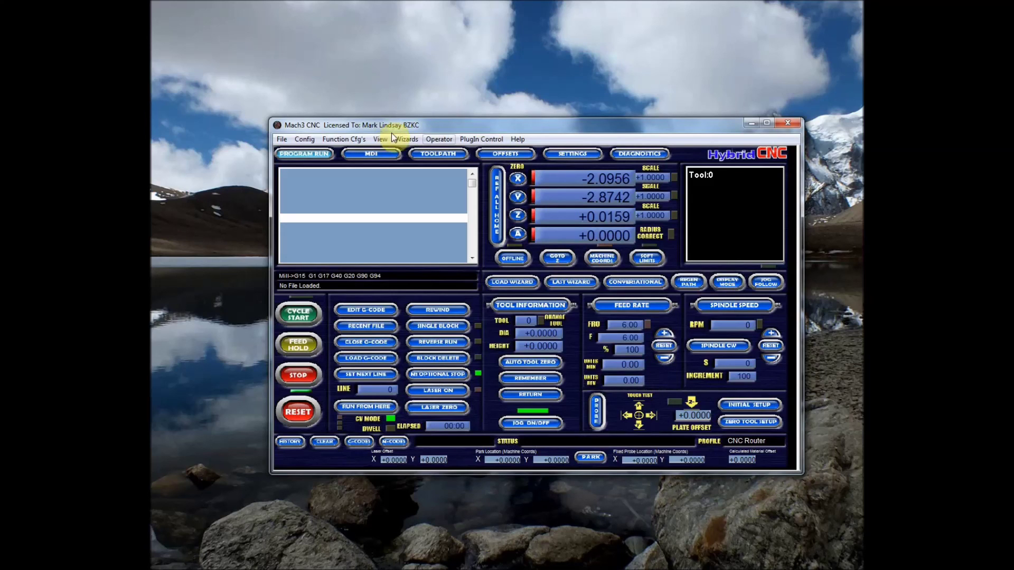
Step: Save Mach3 settings via Config > Save Settings to keep the blue screenset
left_click(305, 138)
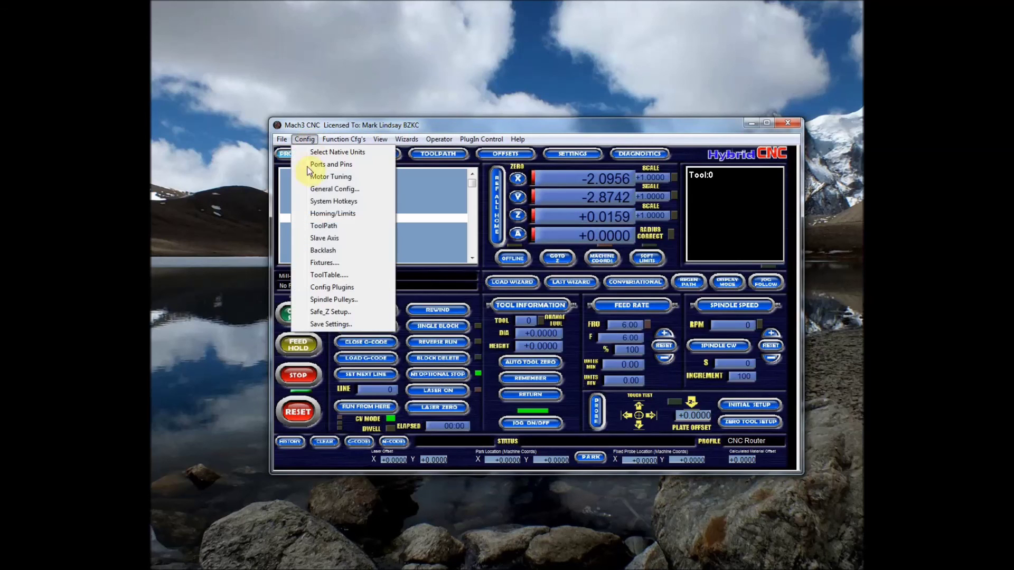
left_click(332, 324)
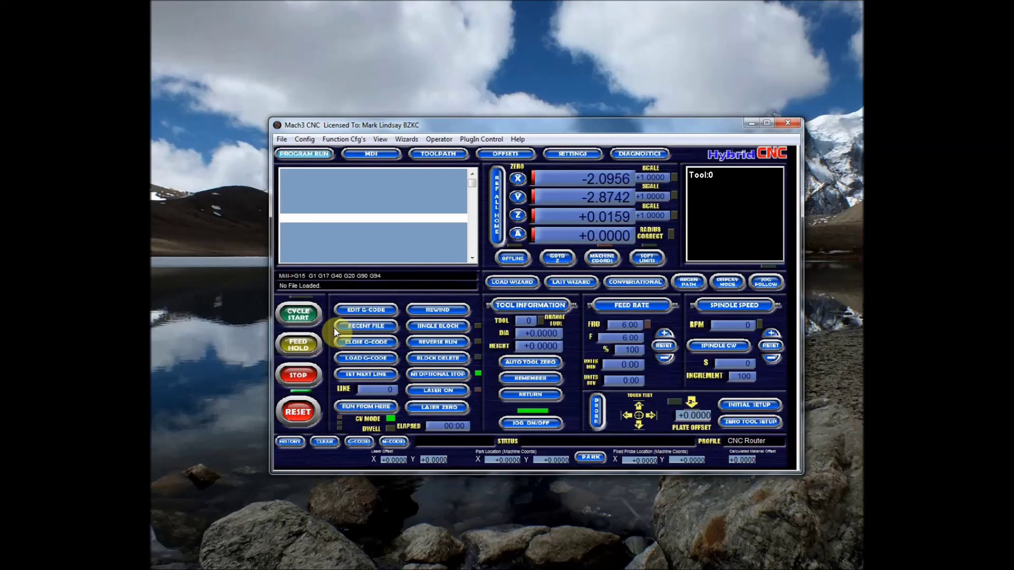